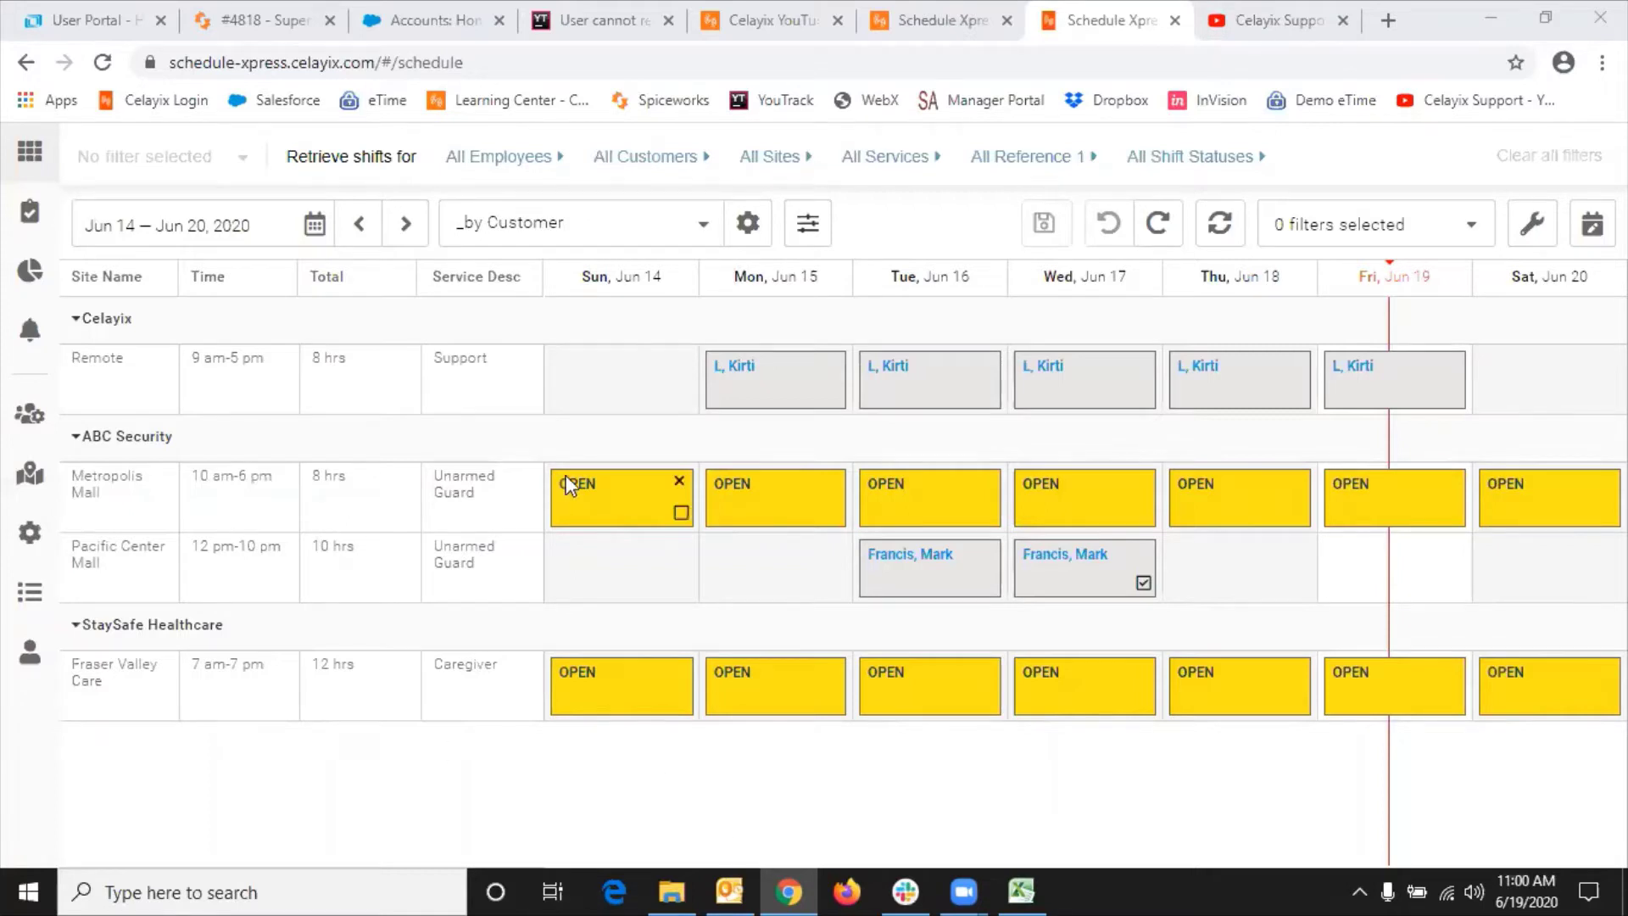
Select all 21 shifts in the Jun 14–20 week.
drag(651, 356, 1571, 745)
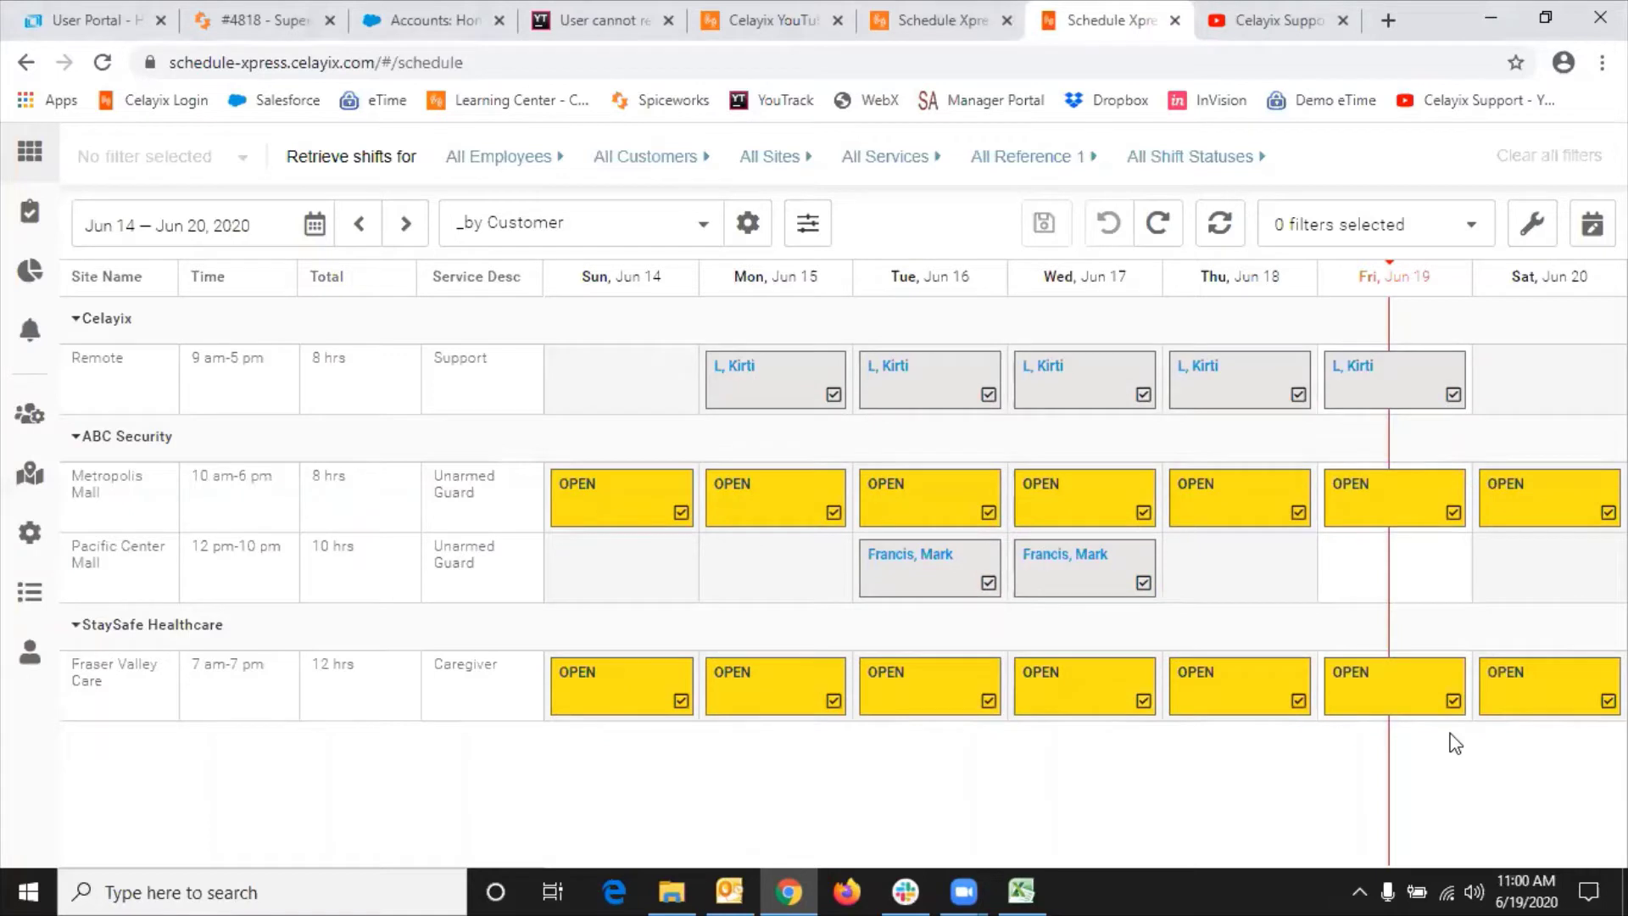
click(109, 282)
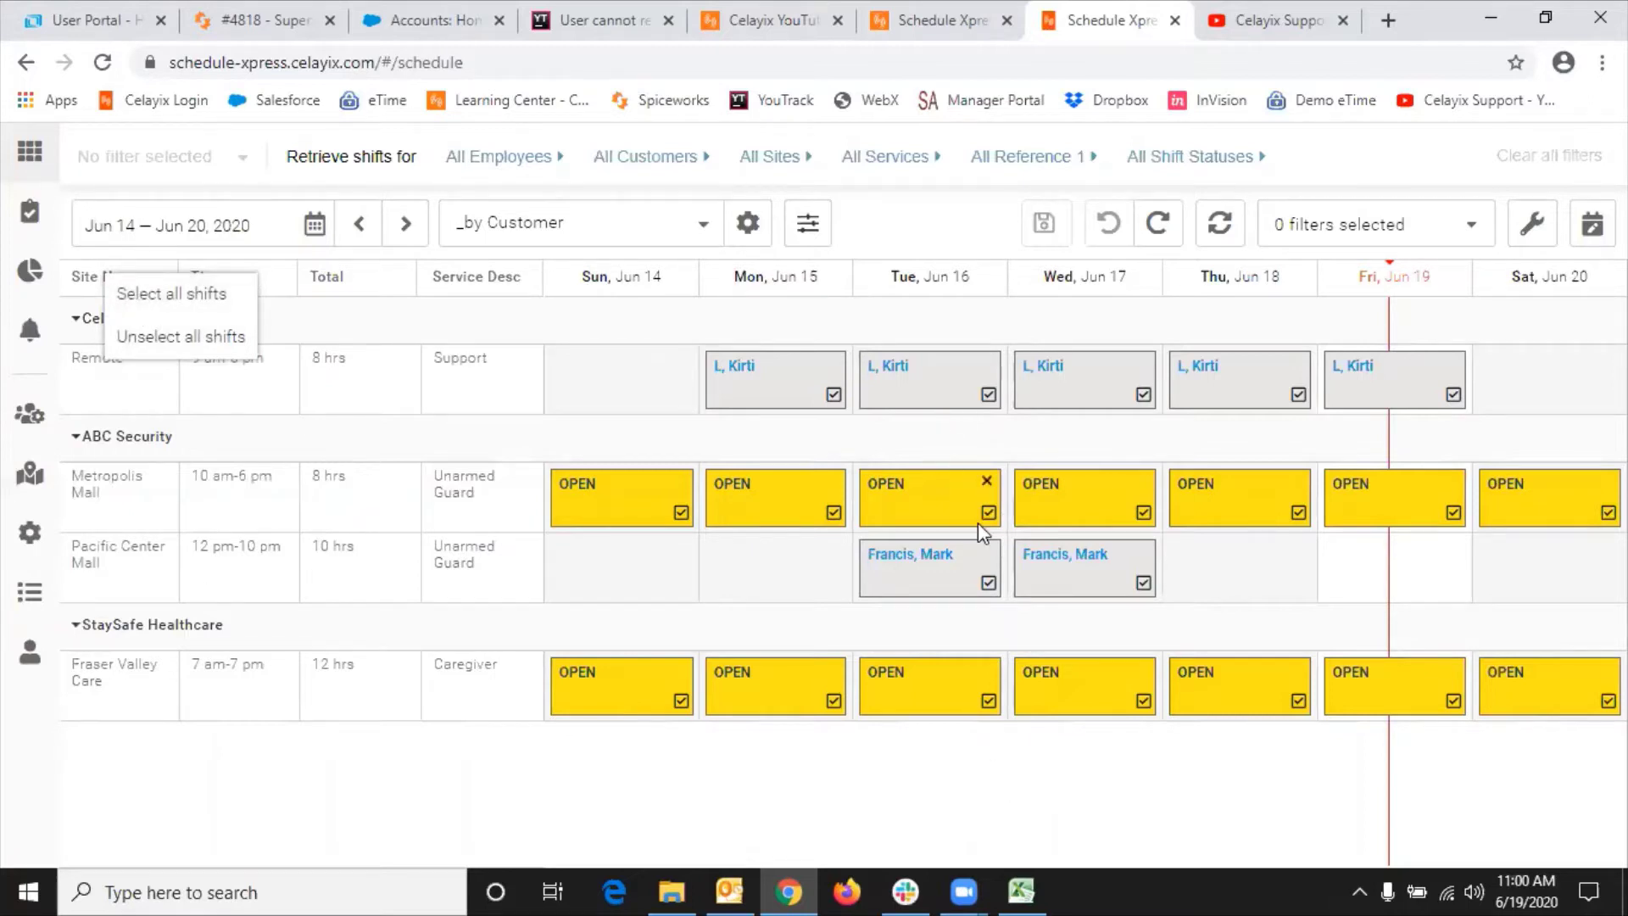
click(1042, 815)
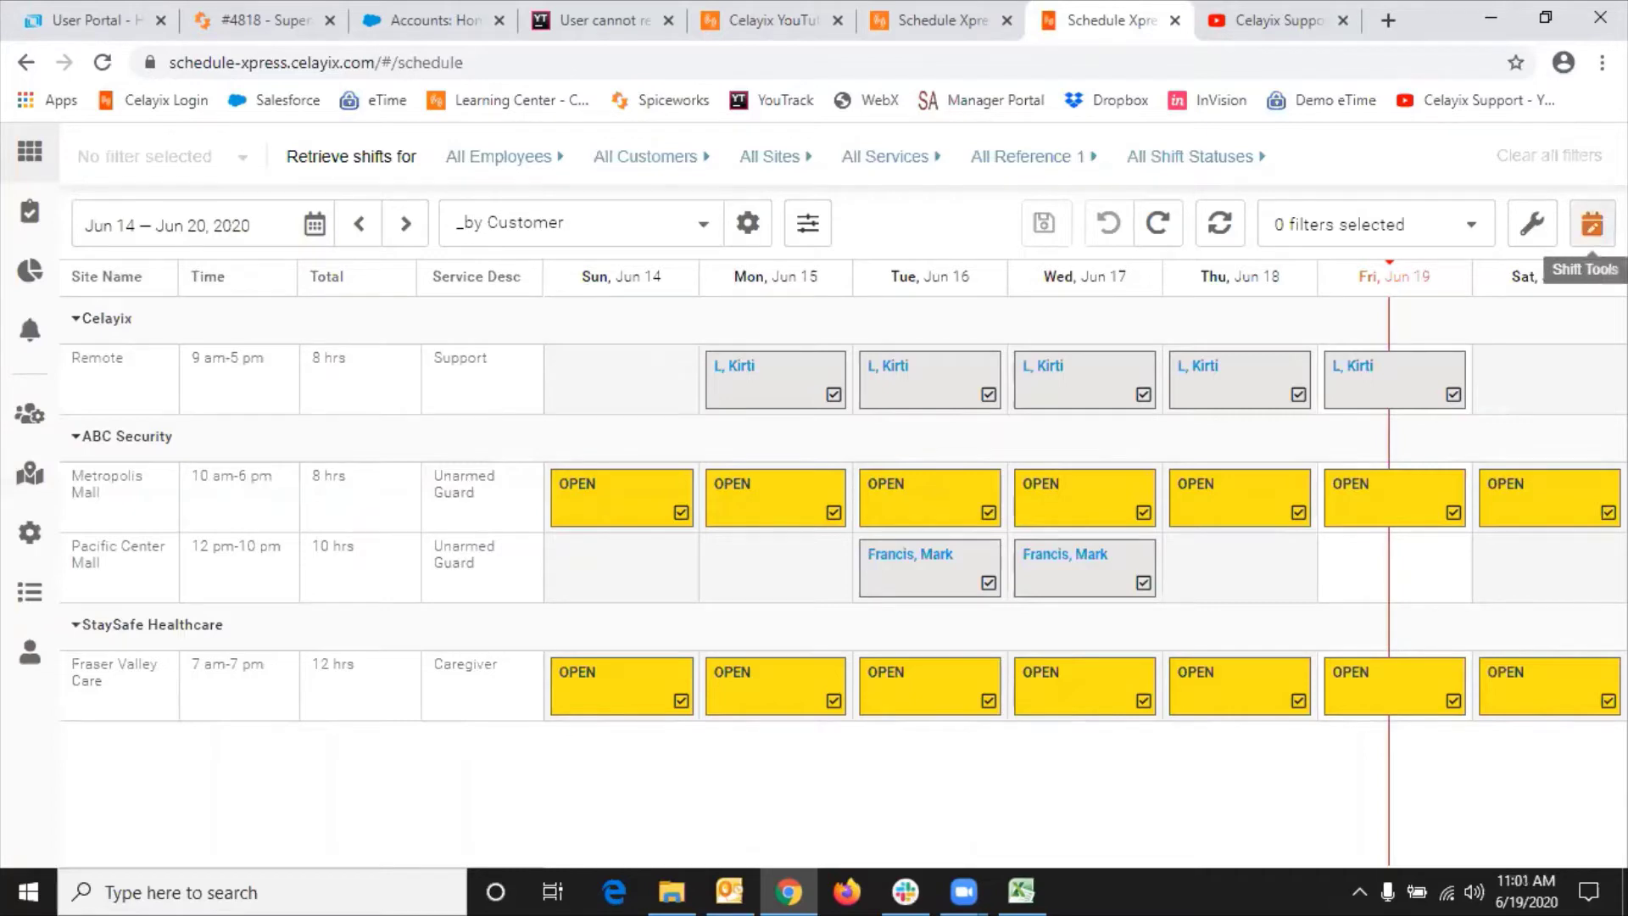
Create a shift template named 'Weekly Schedule 1' from the selected shifts.
click(1592, 223)
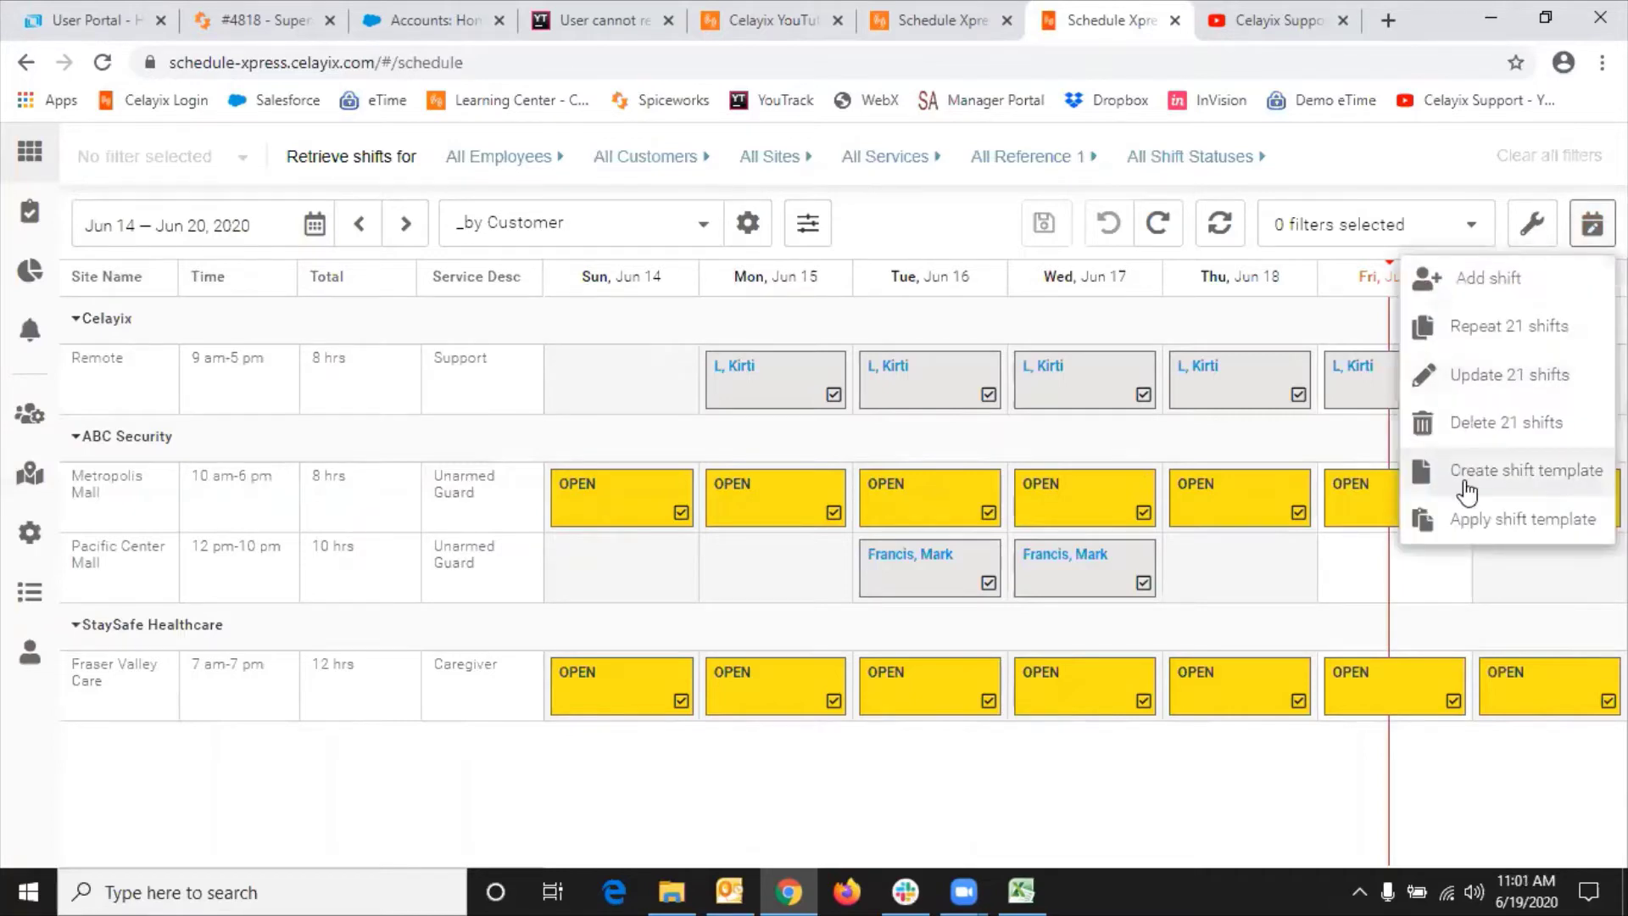
click(1538, 475)
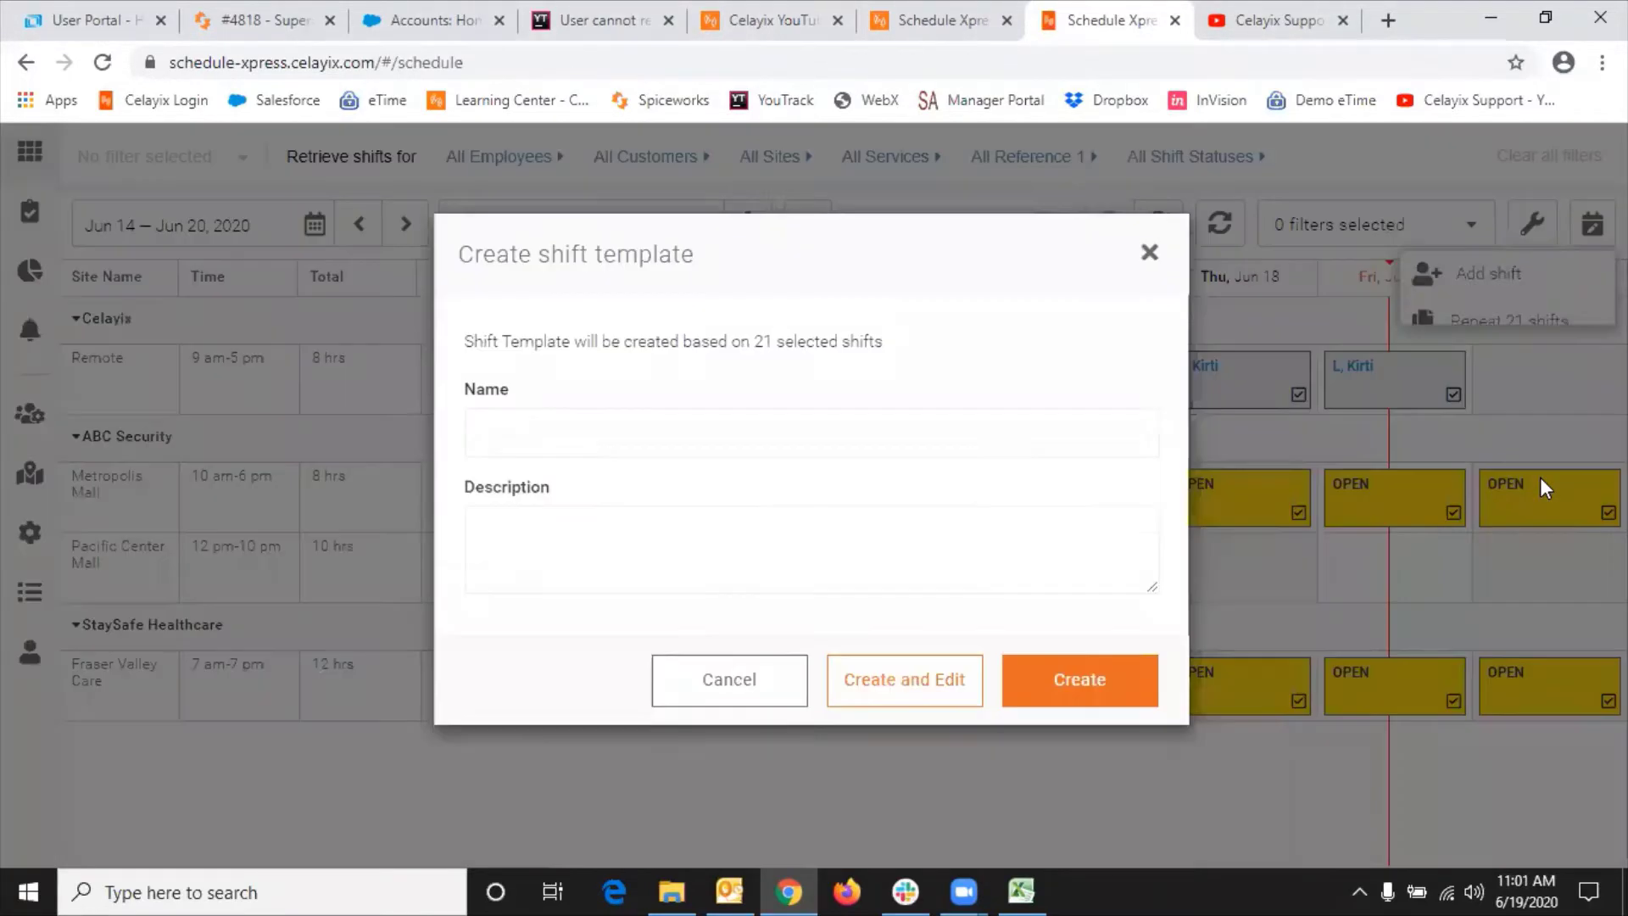
click(677, 445)
text(Weekly Sched)
key(BackSpace)
key(BackSpace)
text(edule)
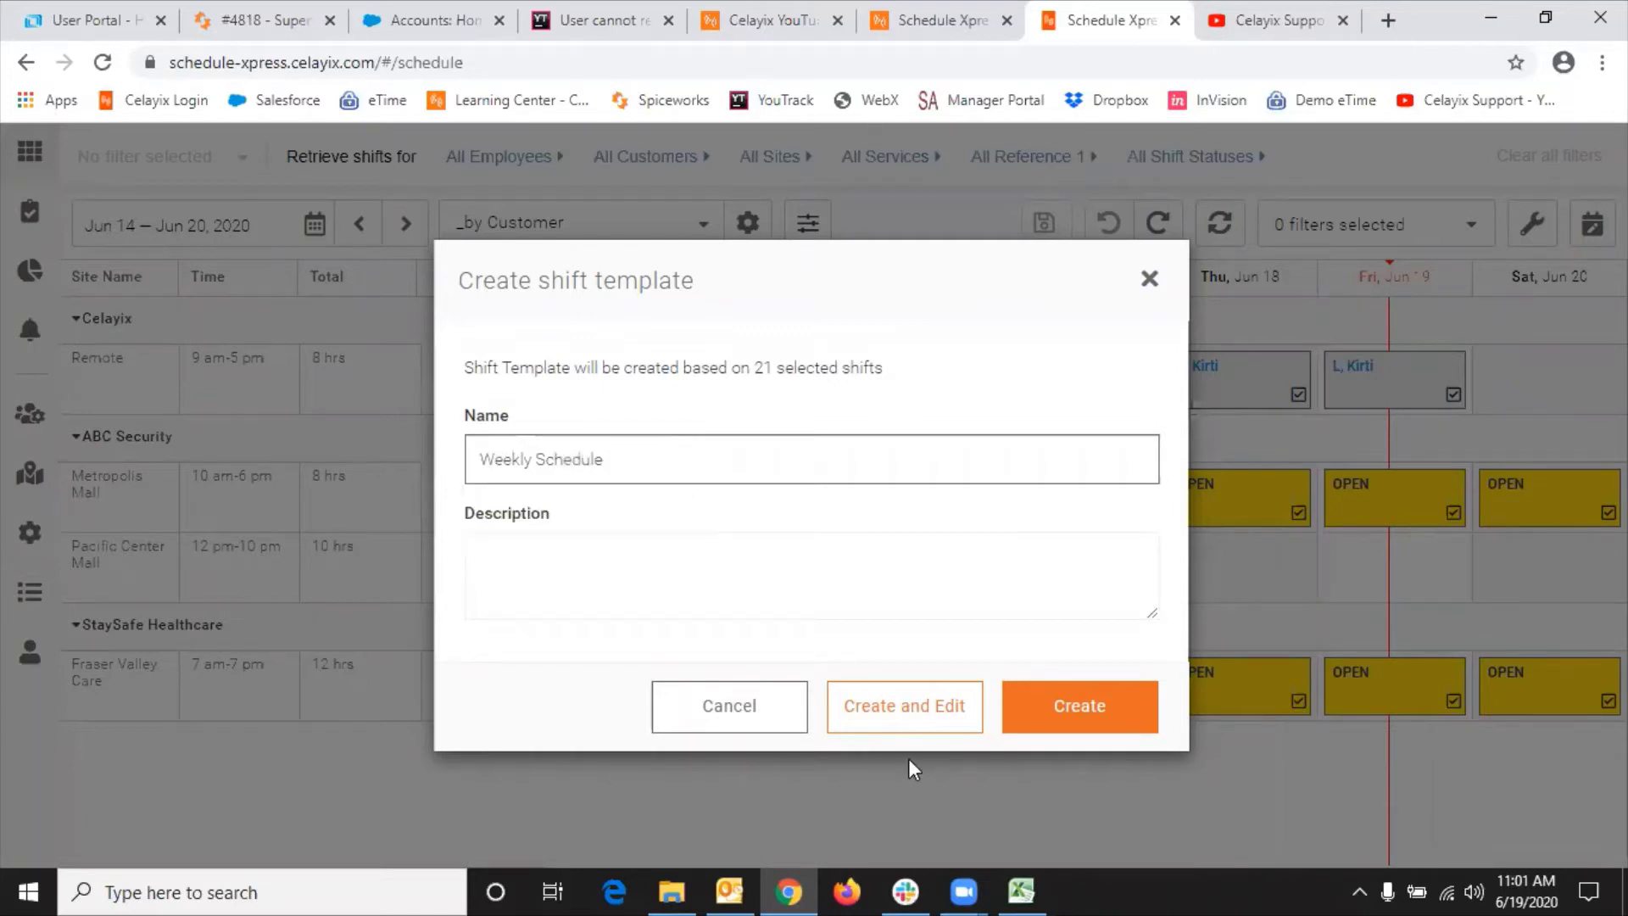
text( 1)
click(1104, 704)
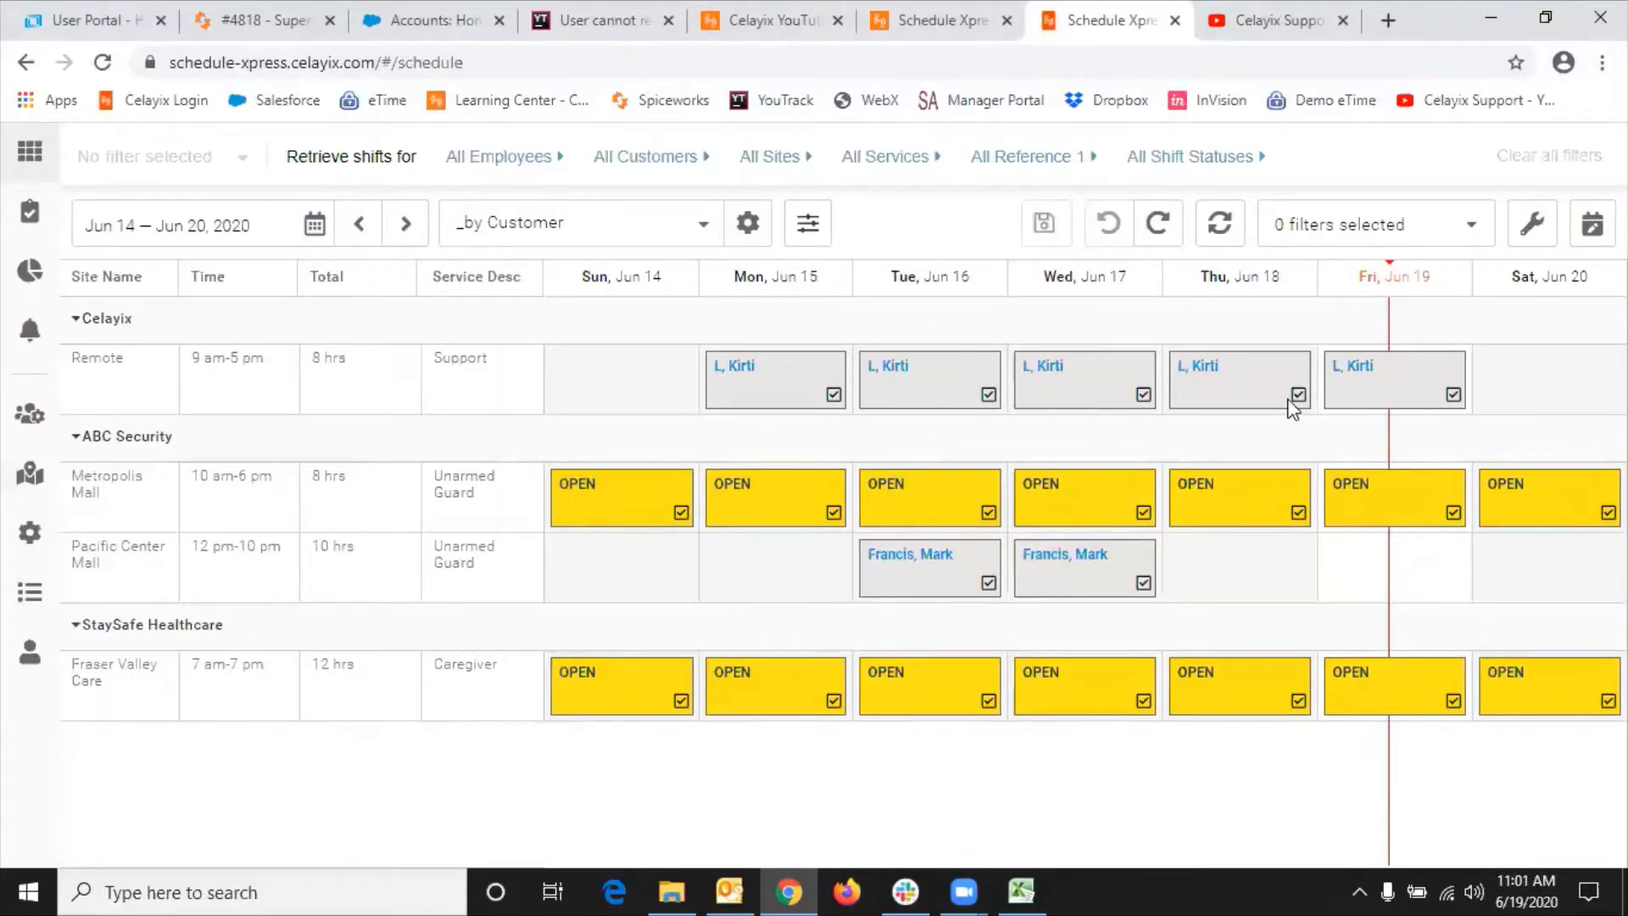
Advance to the empty Jun 21–27 week and show the Shift Tools list.
click(405, 225)
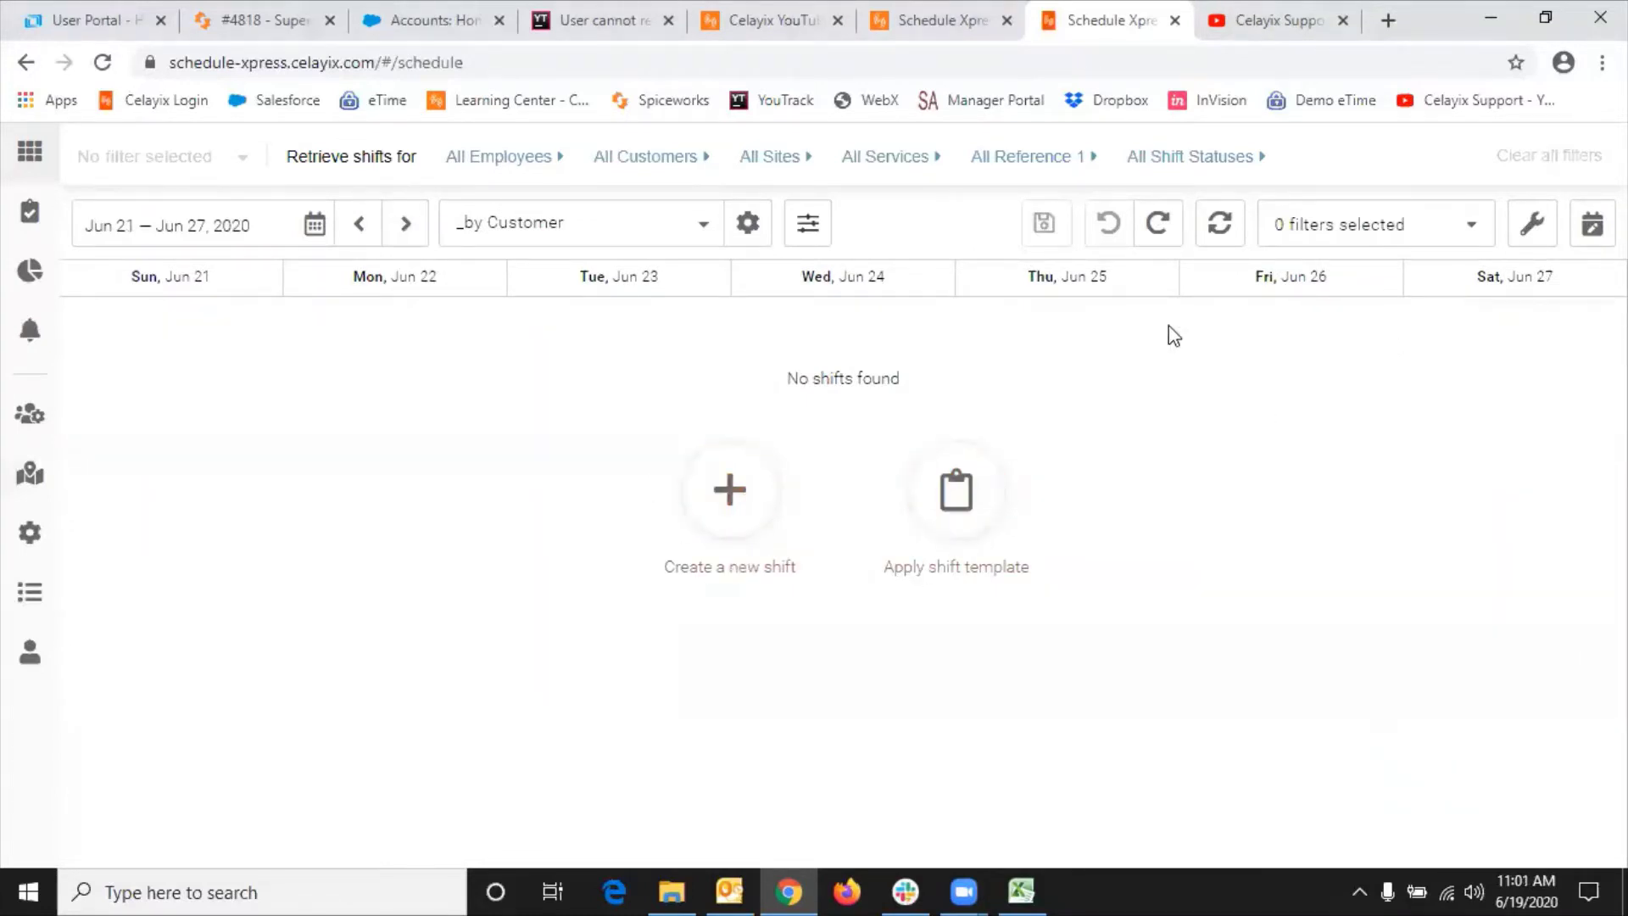
click(1591, 223)
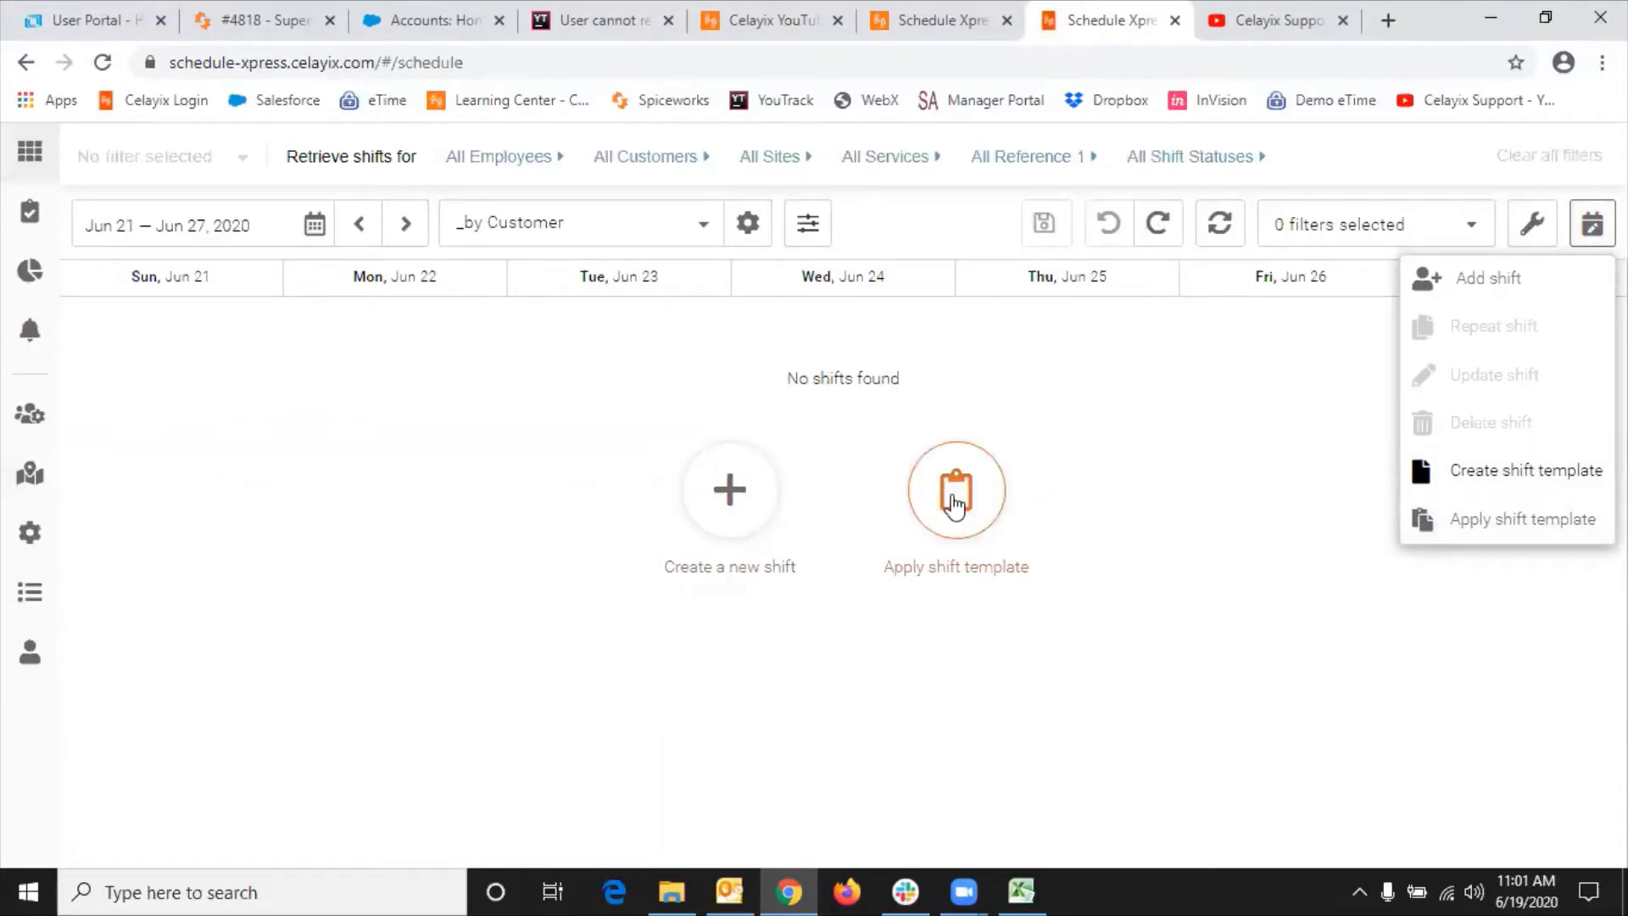
Apply the Weekly Schedule 1 template to Jun 21–27, undo it, then apply it again.
click(975, 481)
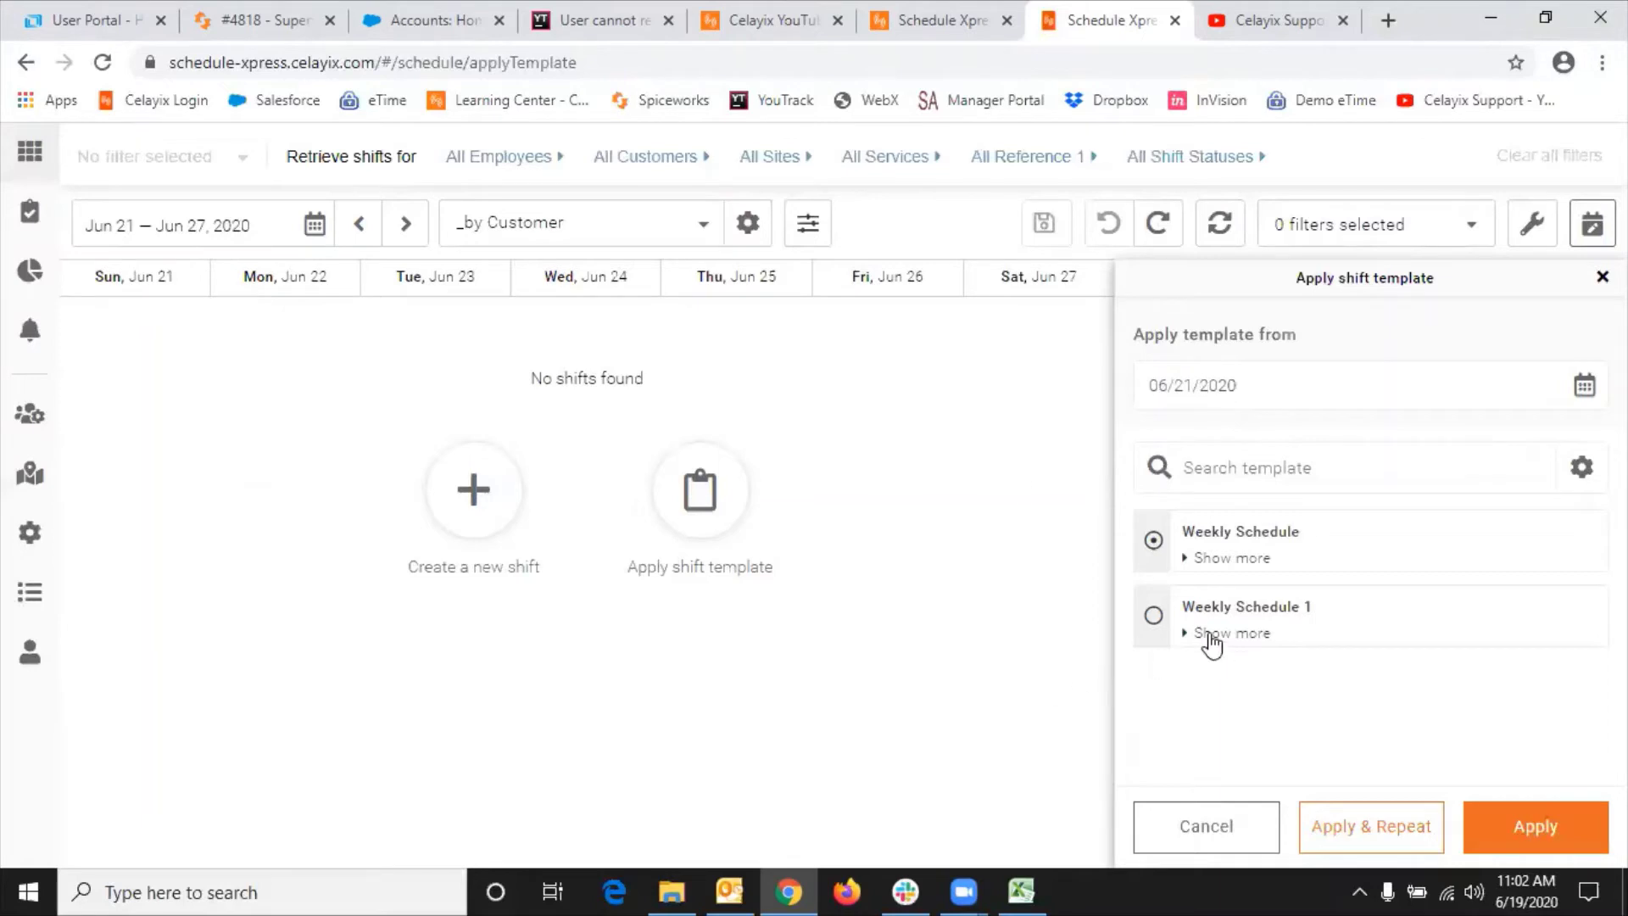
click(1153, 617)
click(1534, 829)
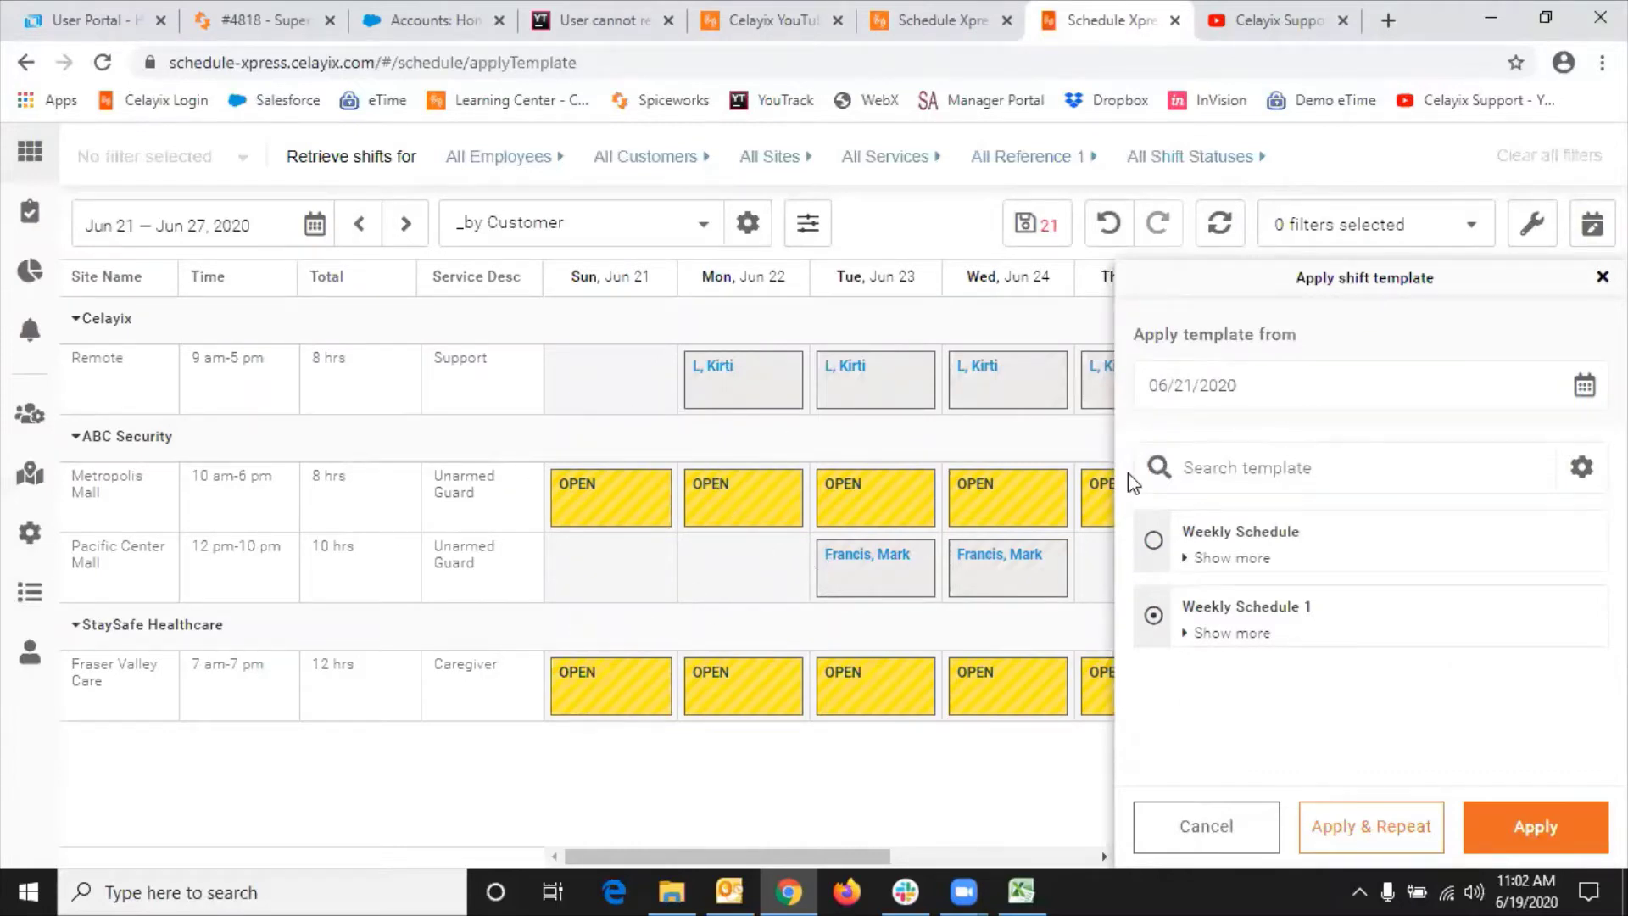
click(1109, 224)
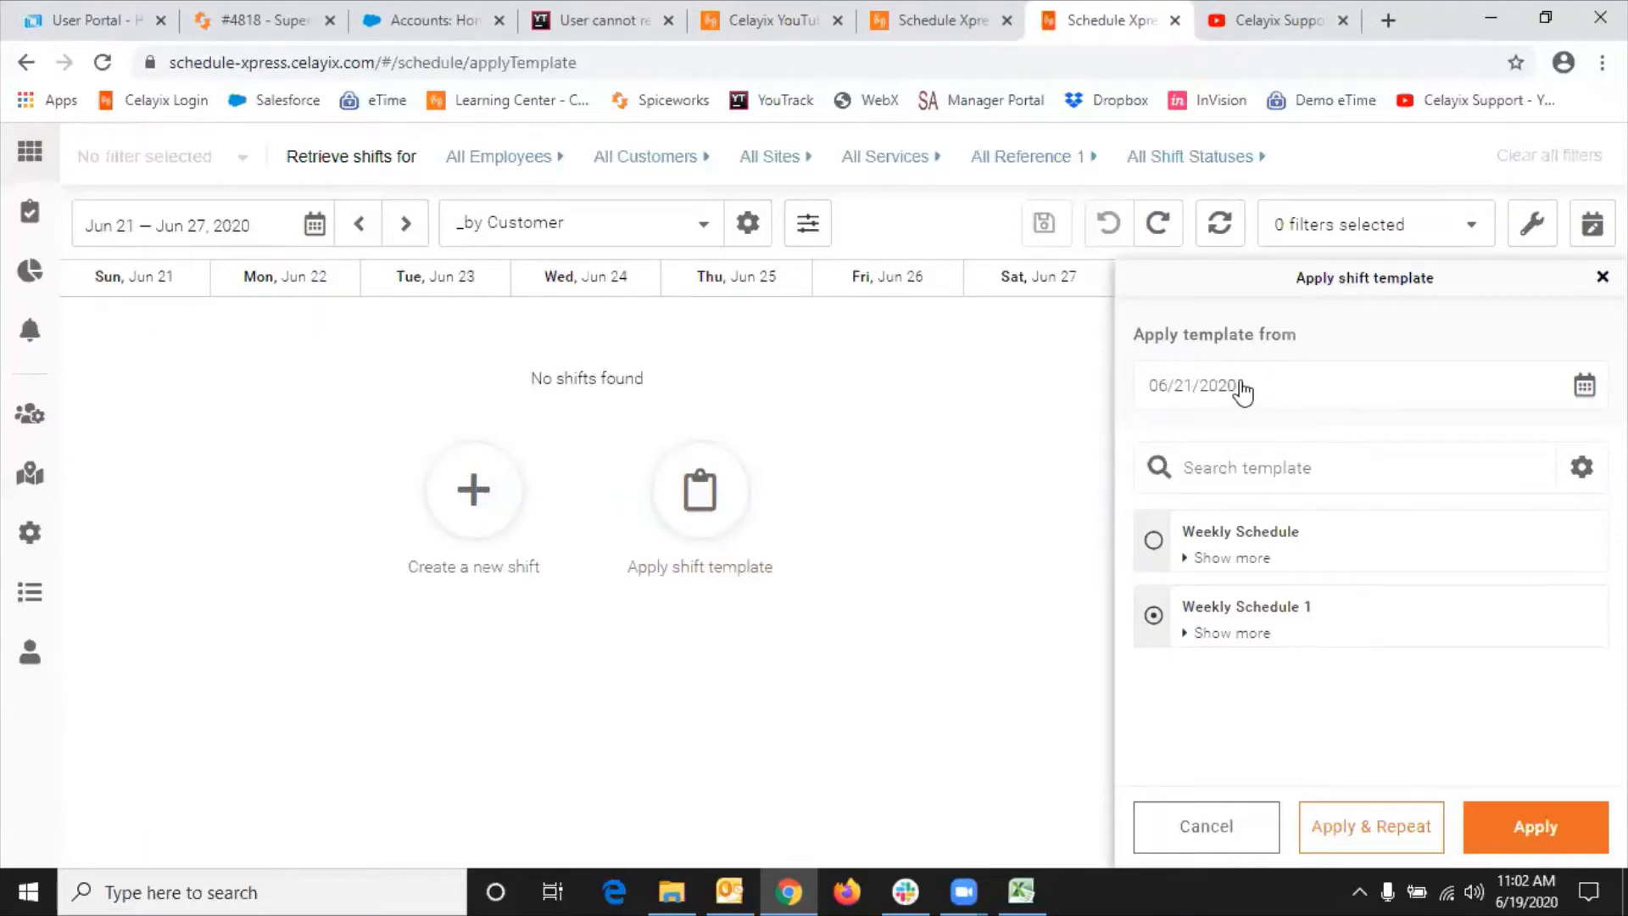
click(1562, 844)
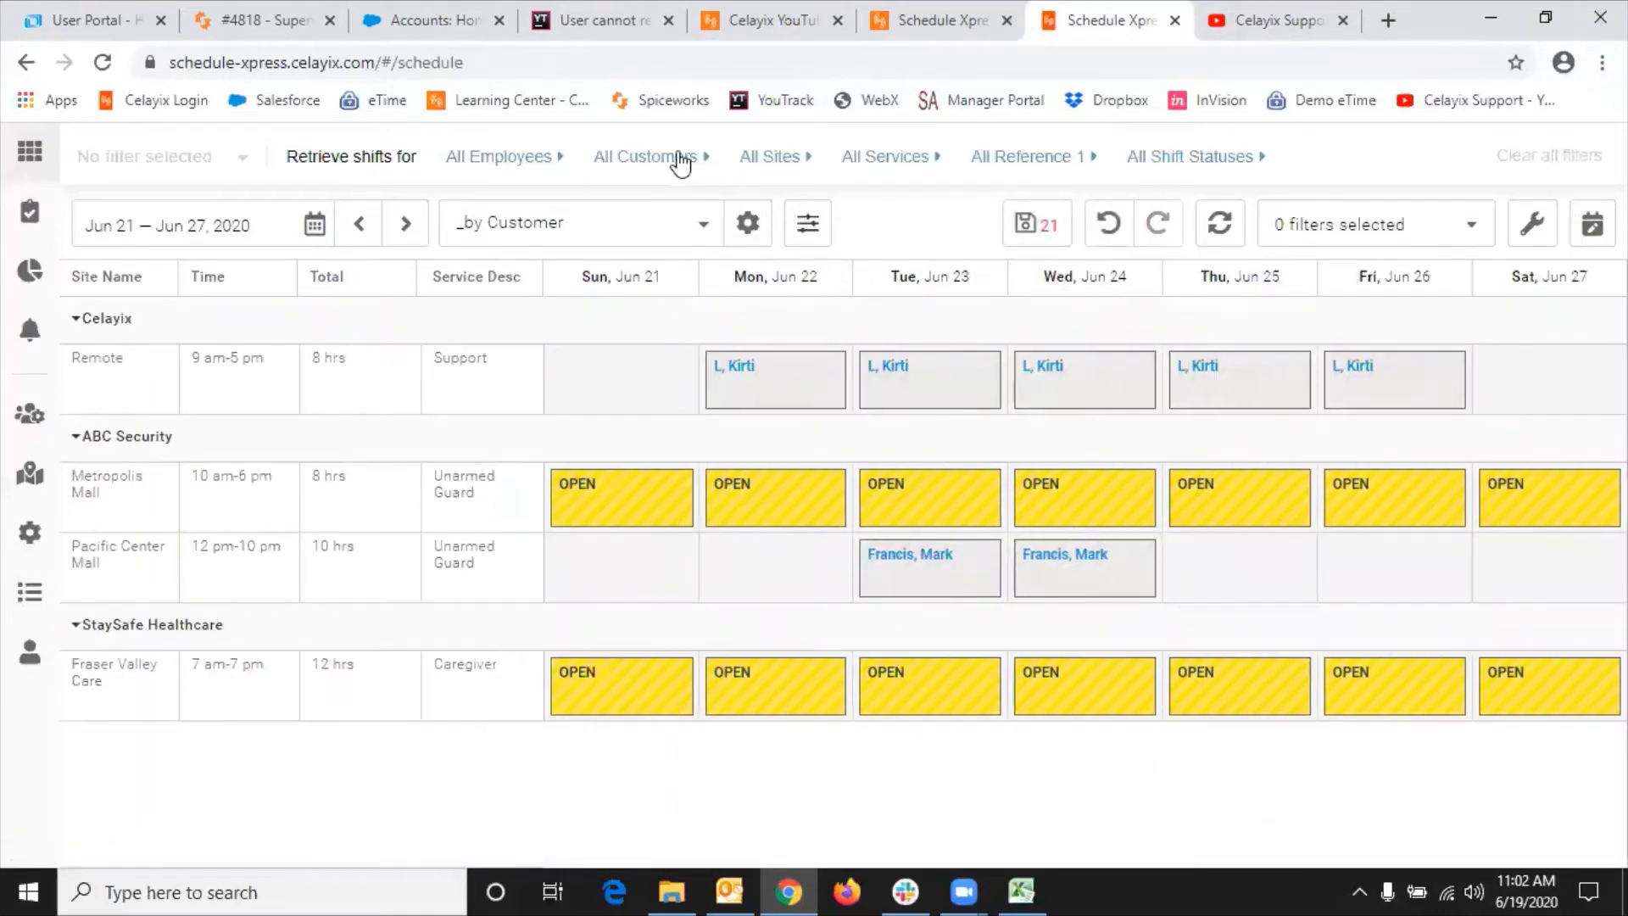
Save the 21 new shifts and advance to the empty Jun 28–Jul 4 week.
click(1034, 229)
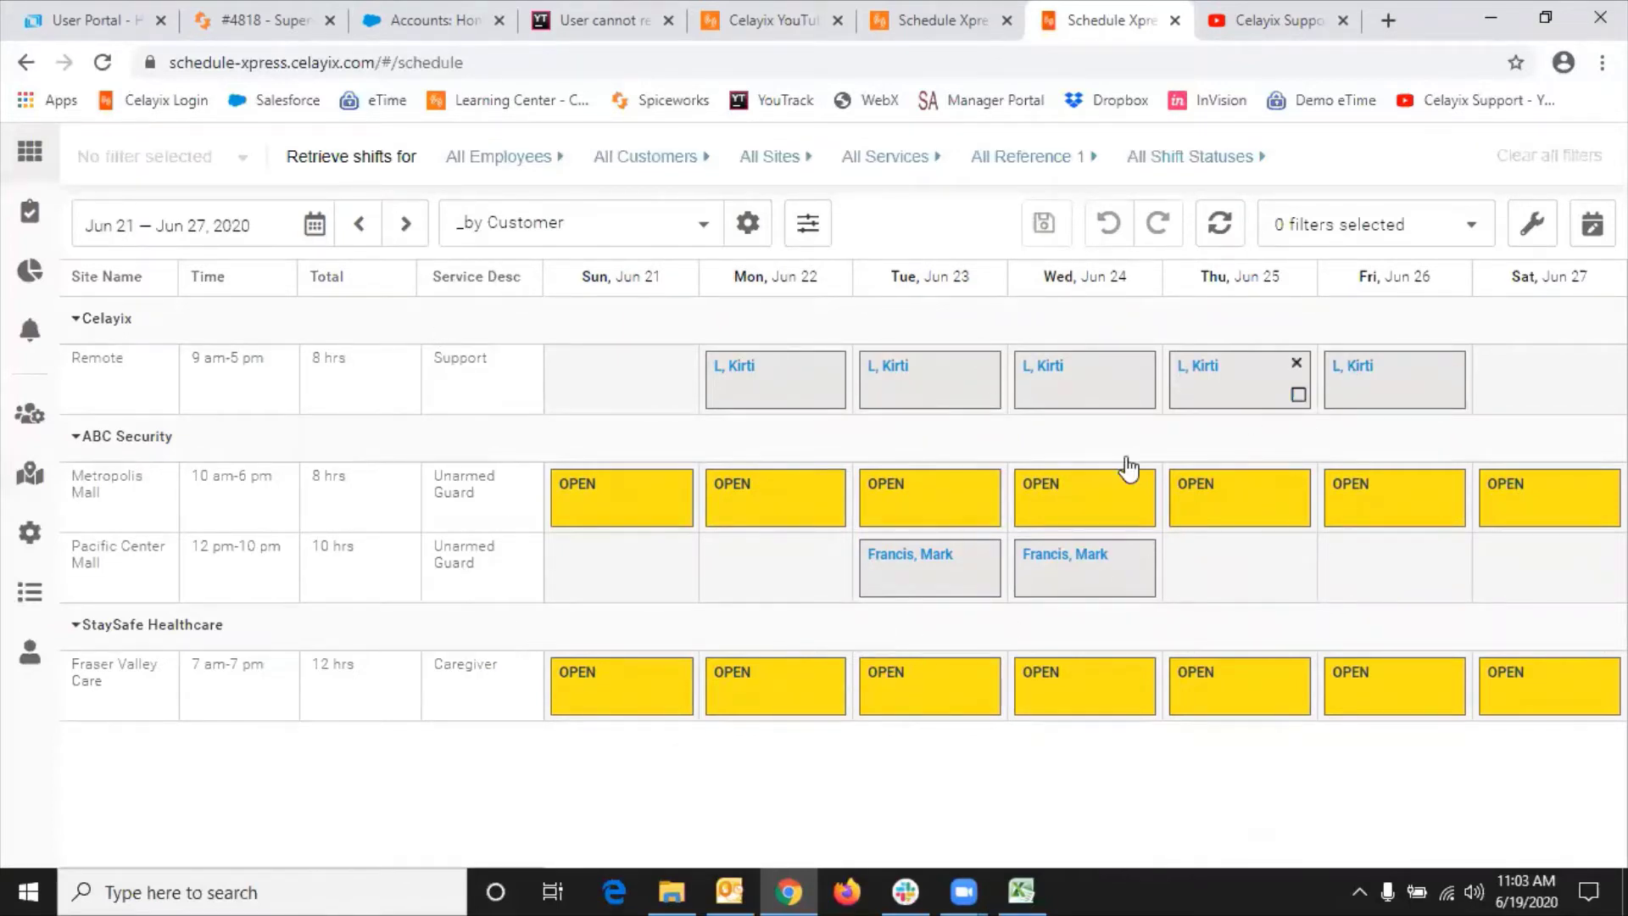
click(409, 226)
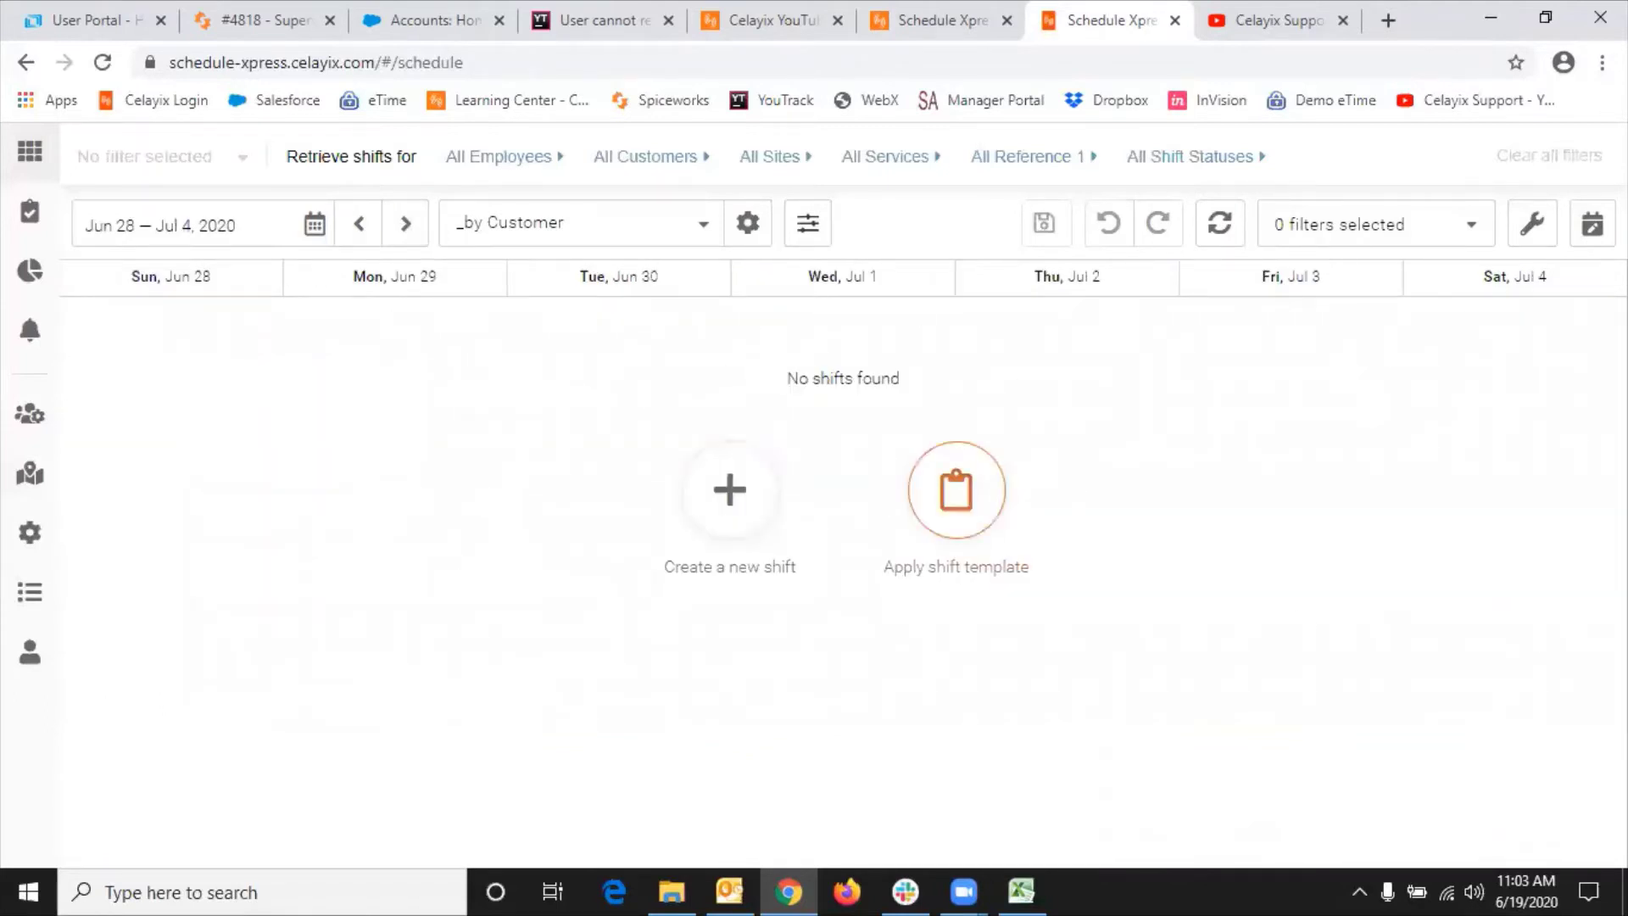
click(1592, 224)
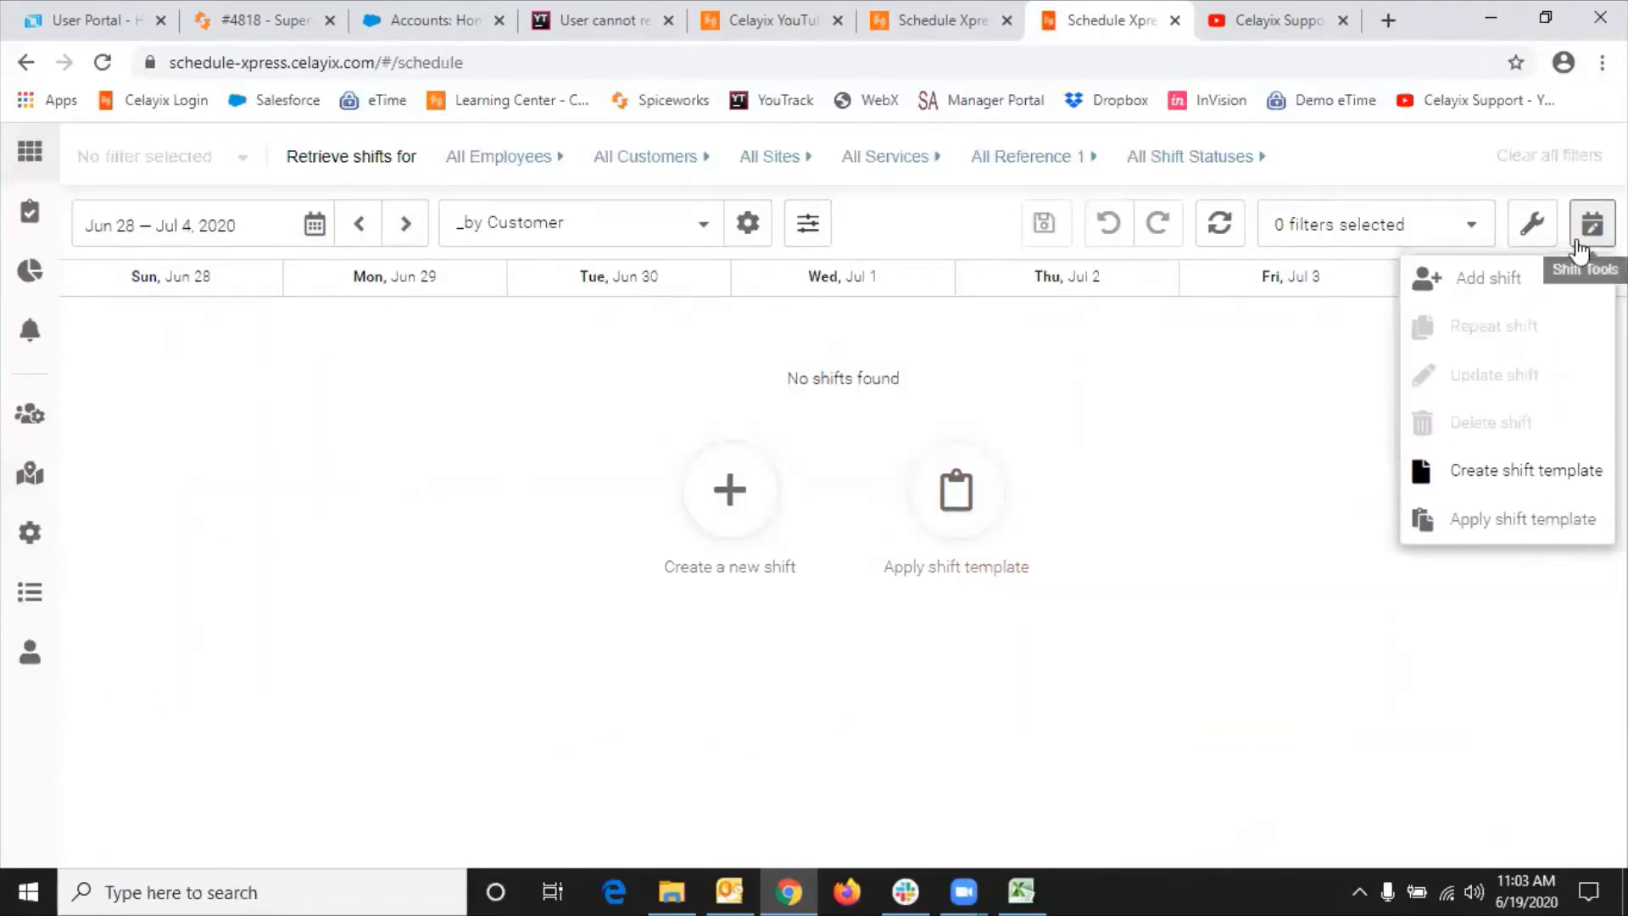
Apply the Weekly Schedule 1 template to Jun 28–Jul 4 with Apply & Repeat.
click(1483, 542)
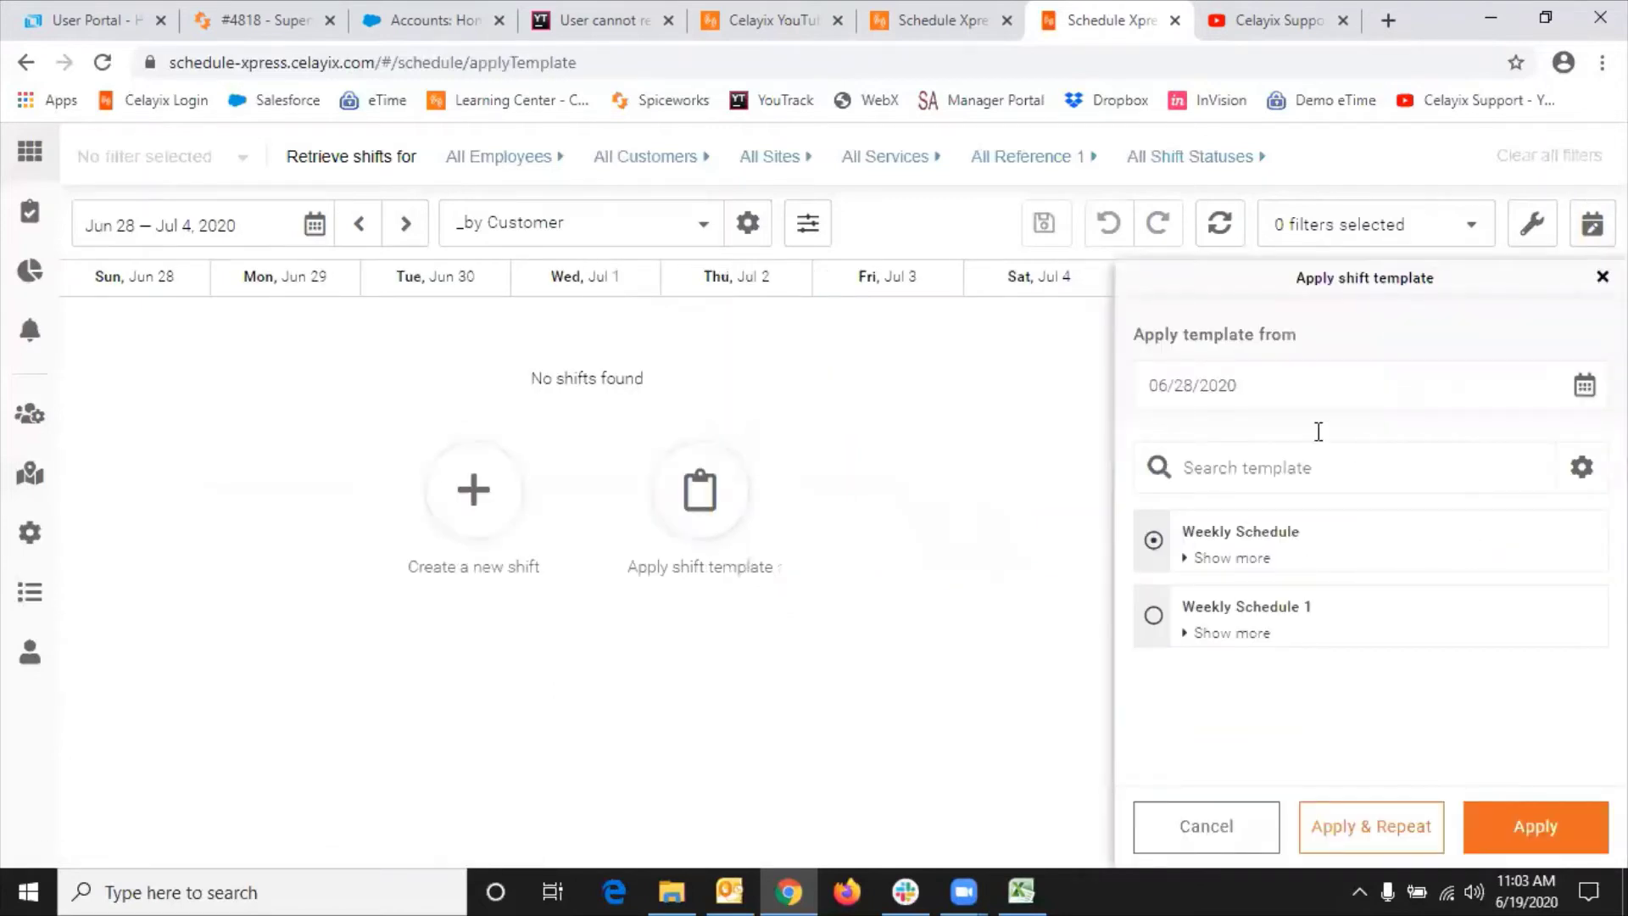
click(1154, 616)
click(1357, 830)
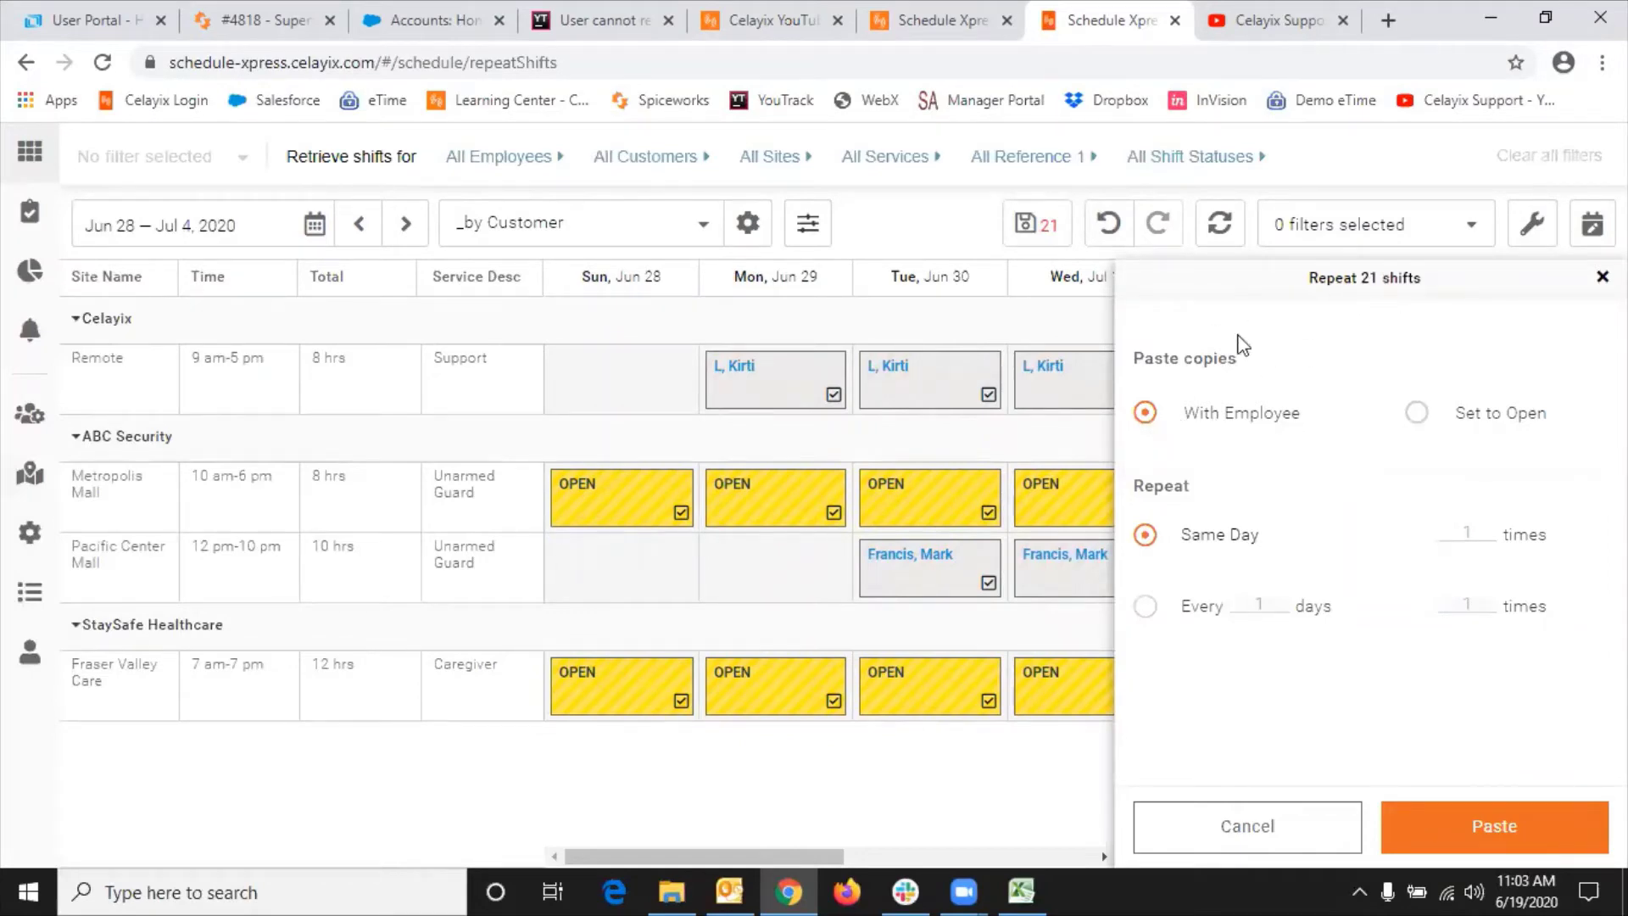
Paste the 21 shifts repeated every 7 days, 2 times, starting 07/05/2020.
click(1151, 618)
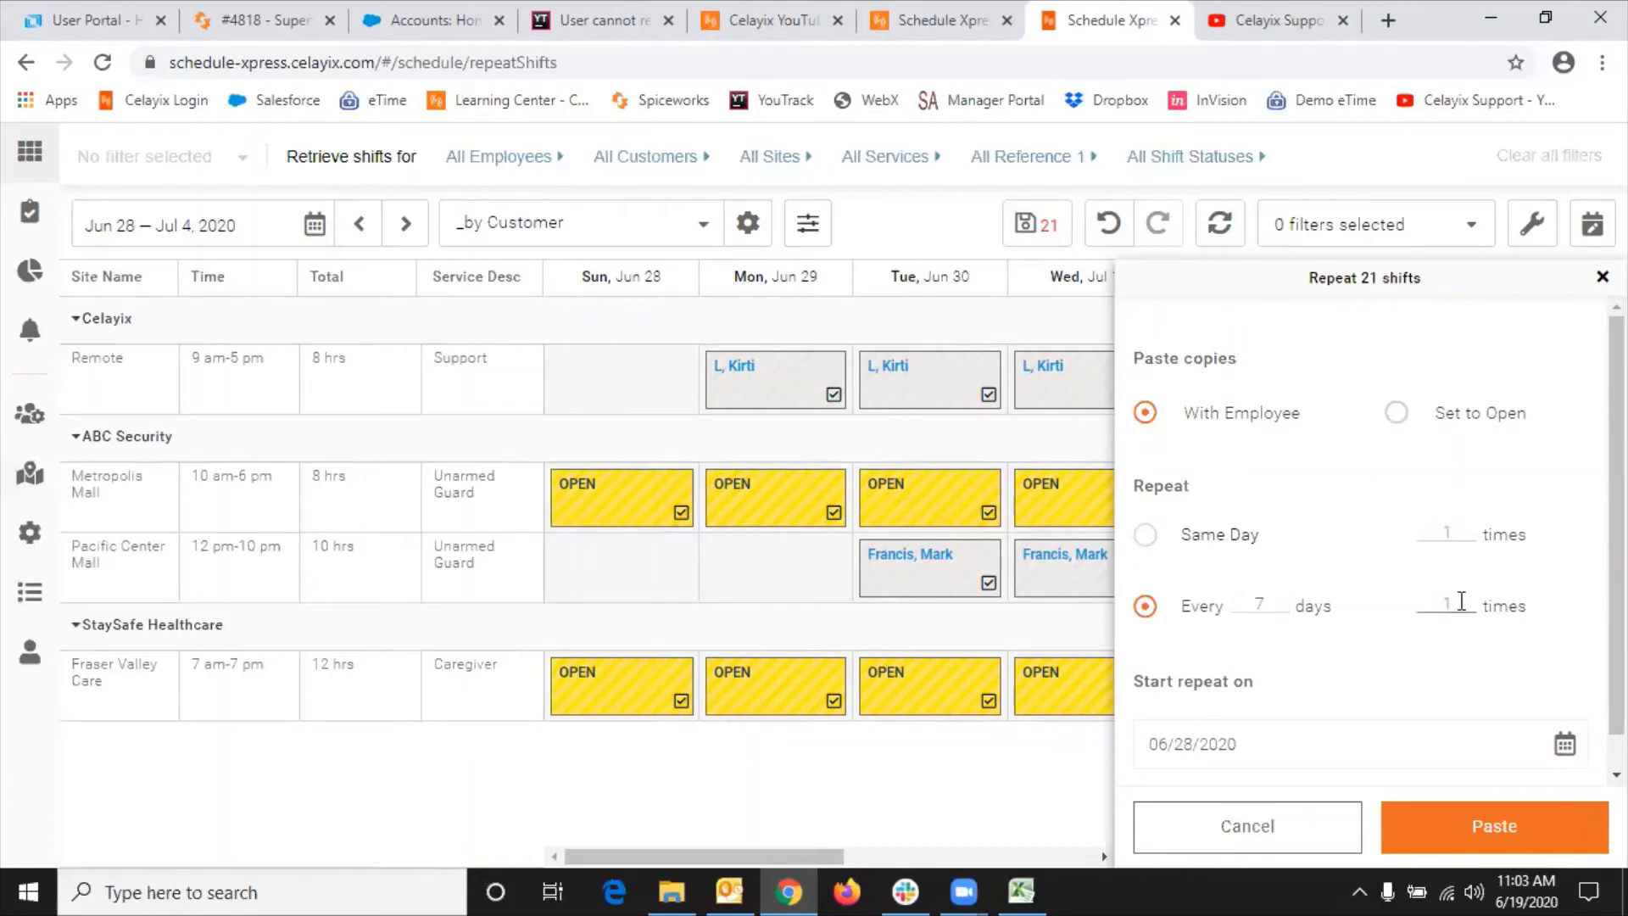
scroll(1548, 631, down, 1)
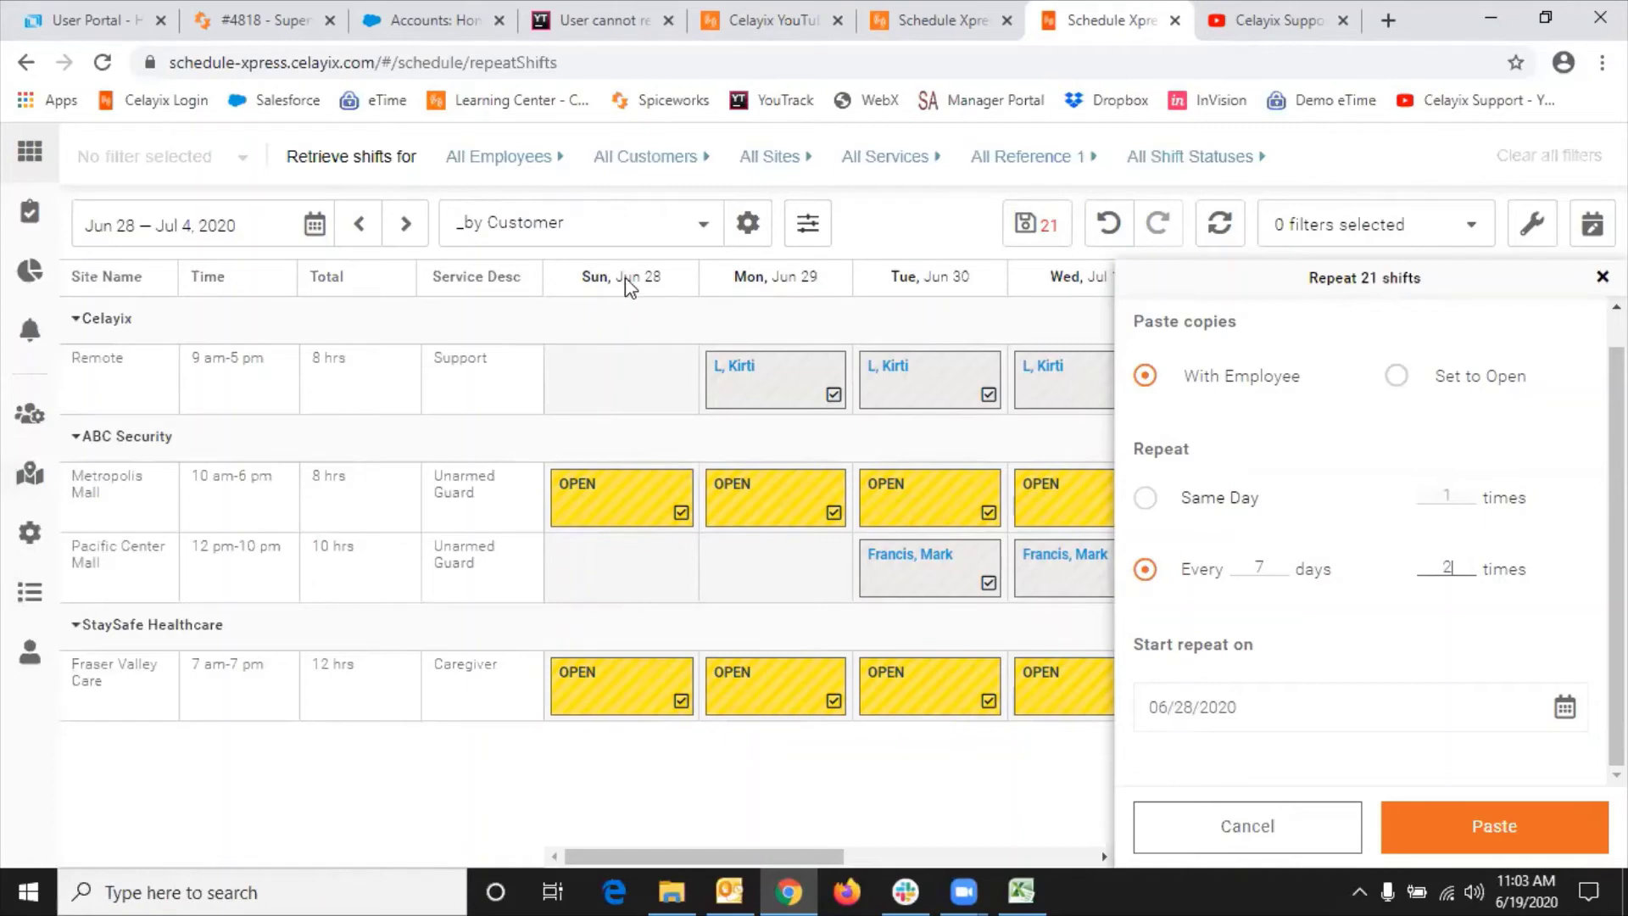
click(1565, 703)
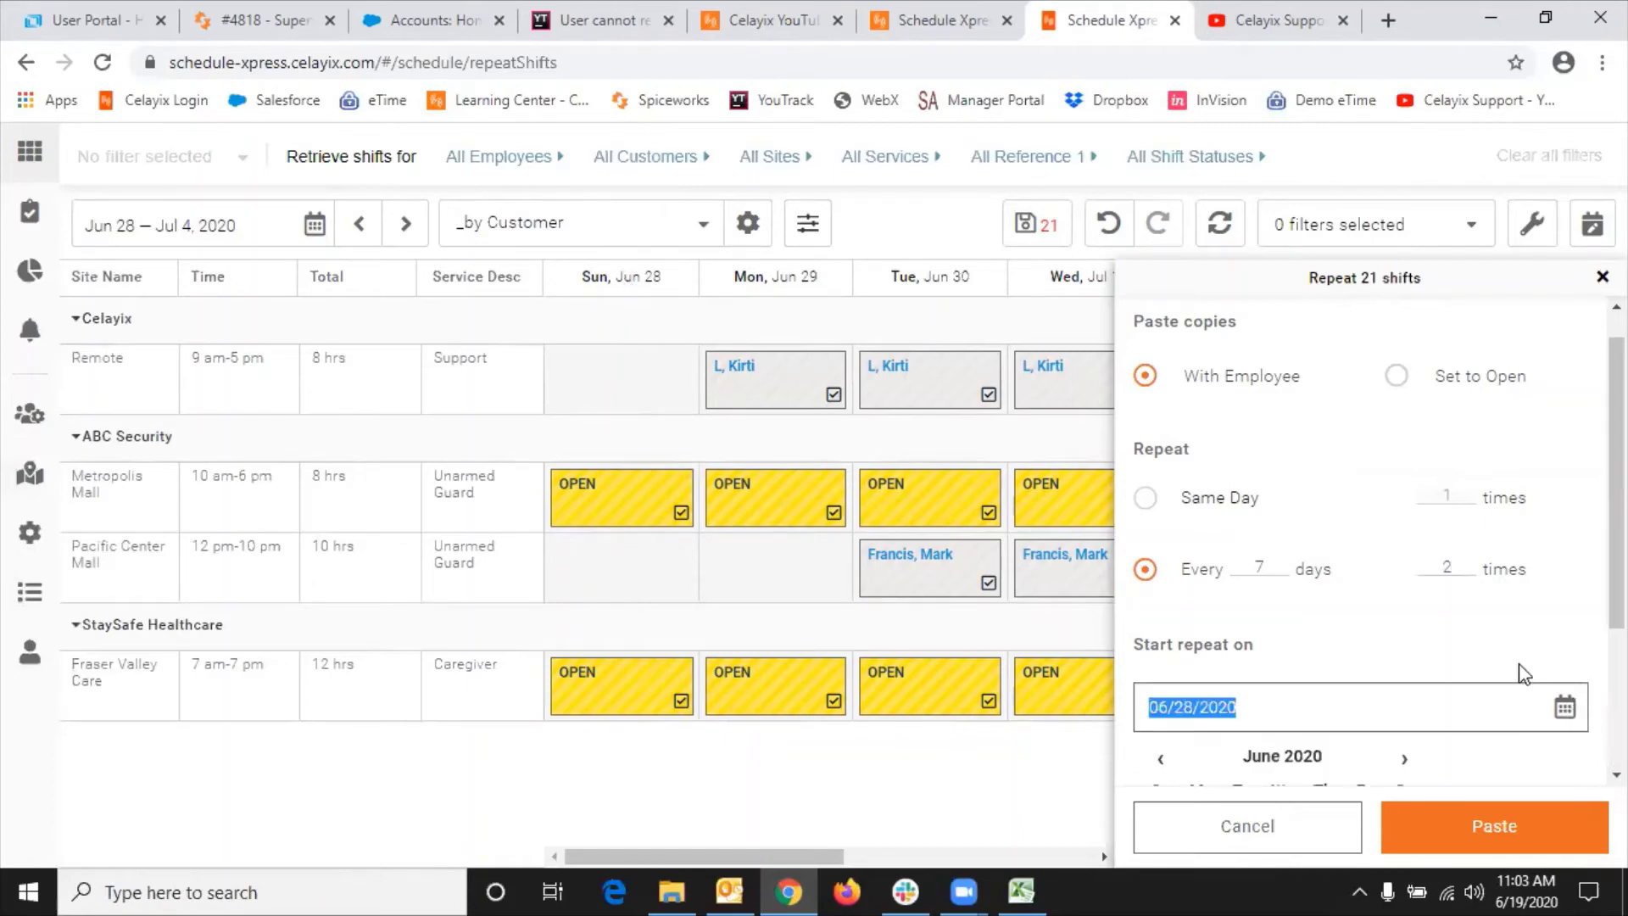
scroll(1519, 669, down, 3)
click(1160, 763)
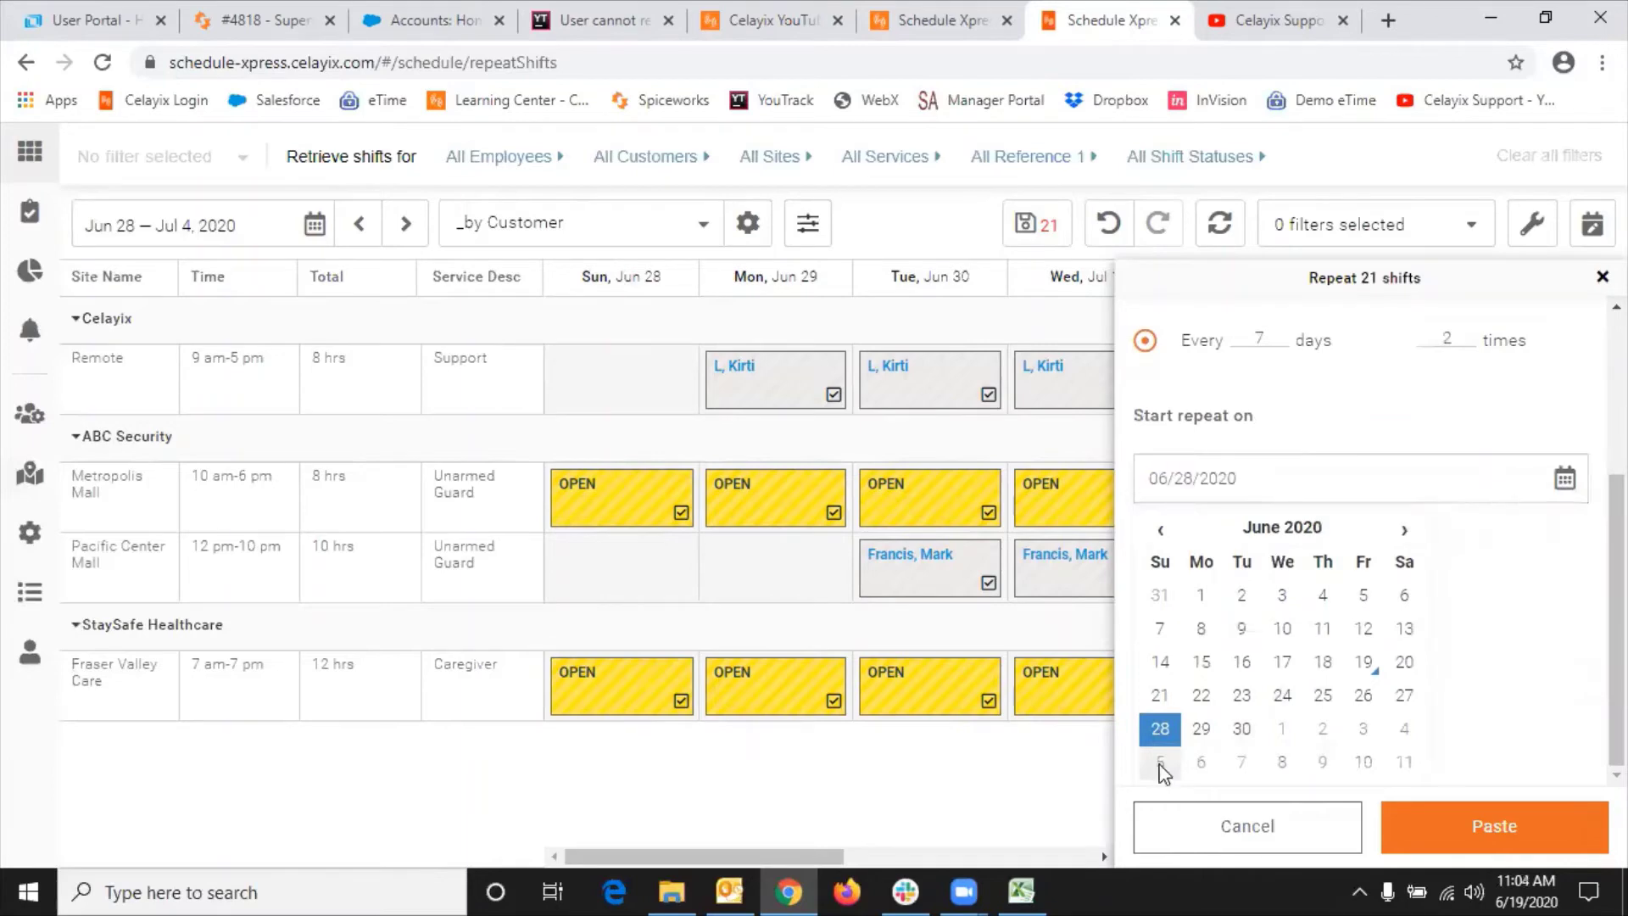
click(1510, 830)
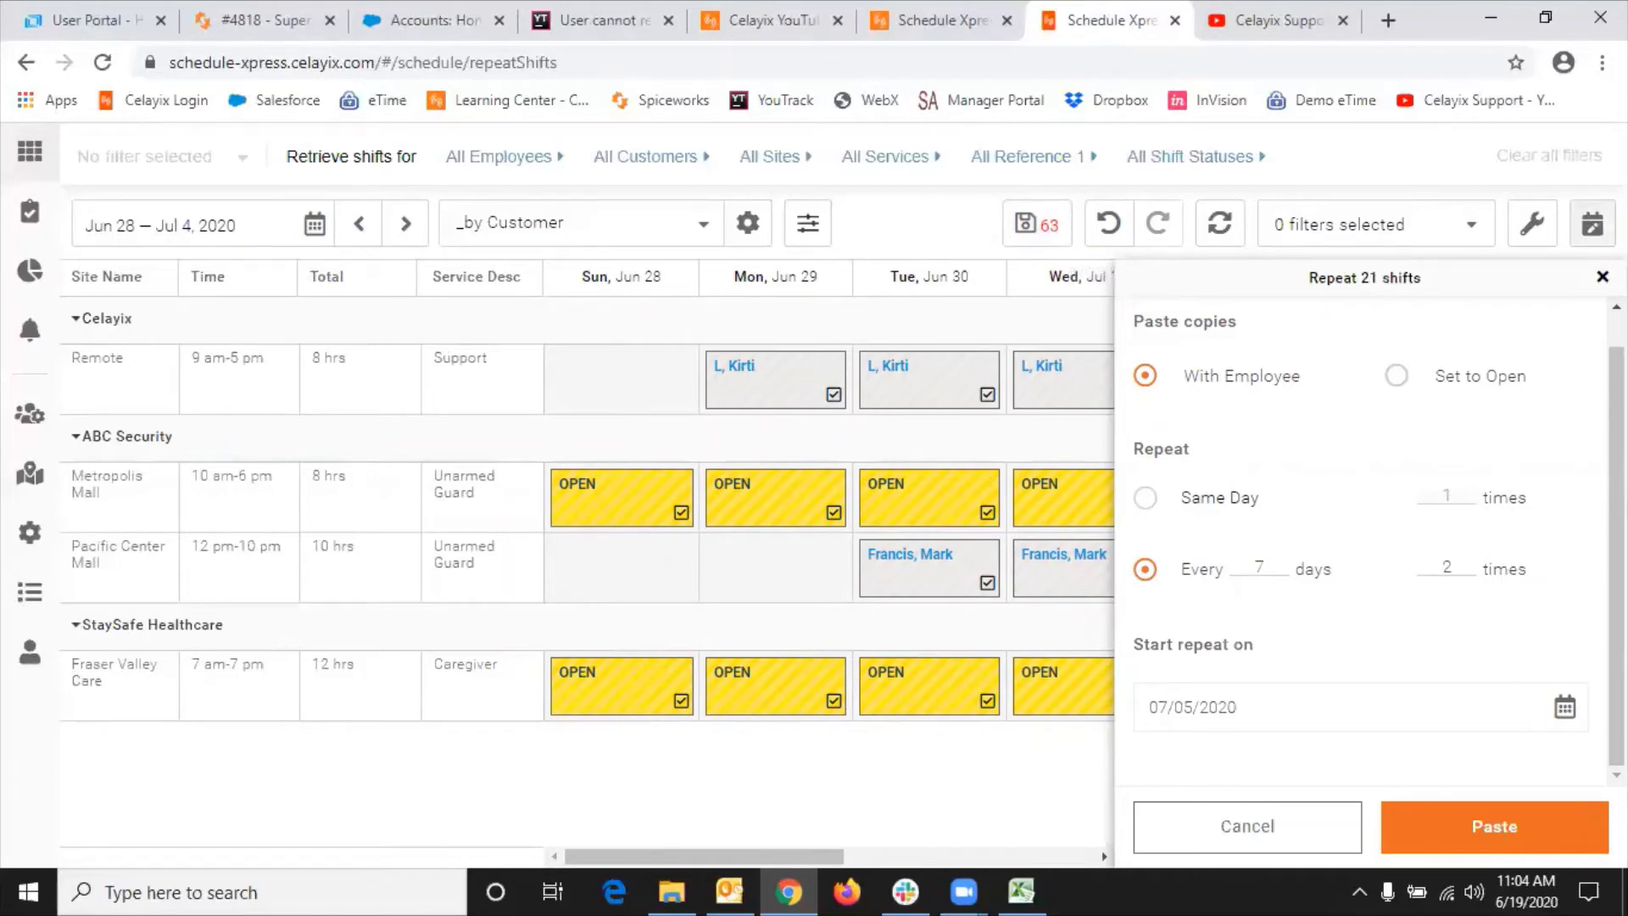
click(1603, 277)
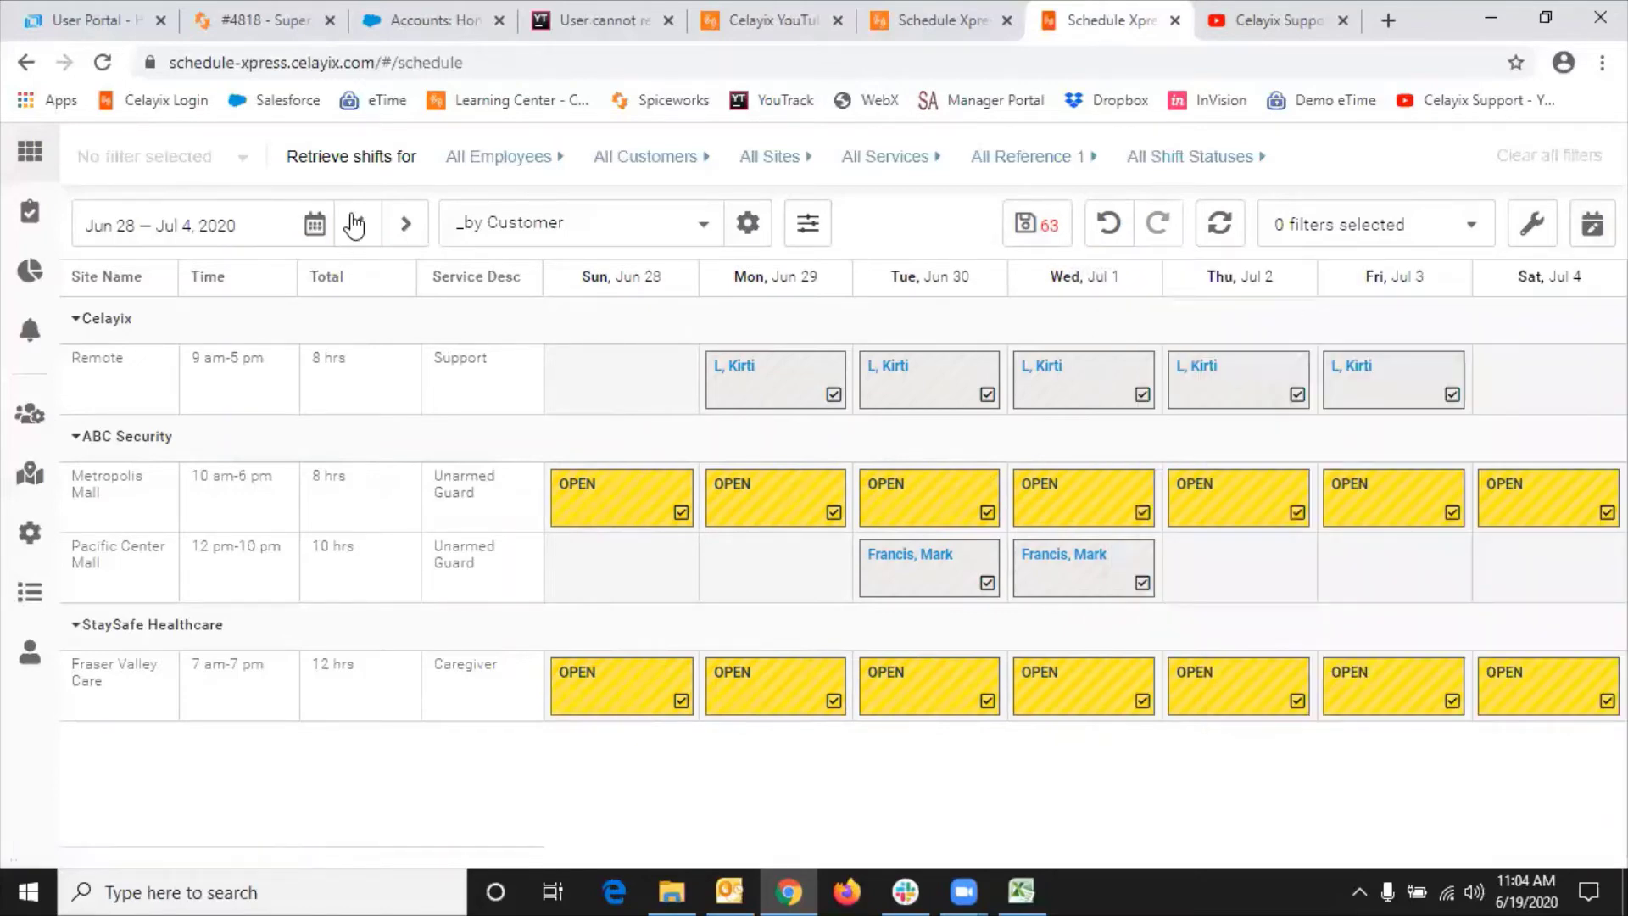
click(406, 225)
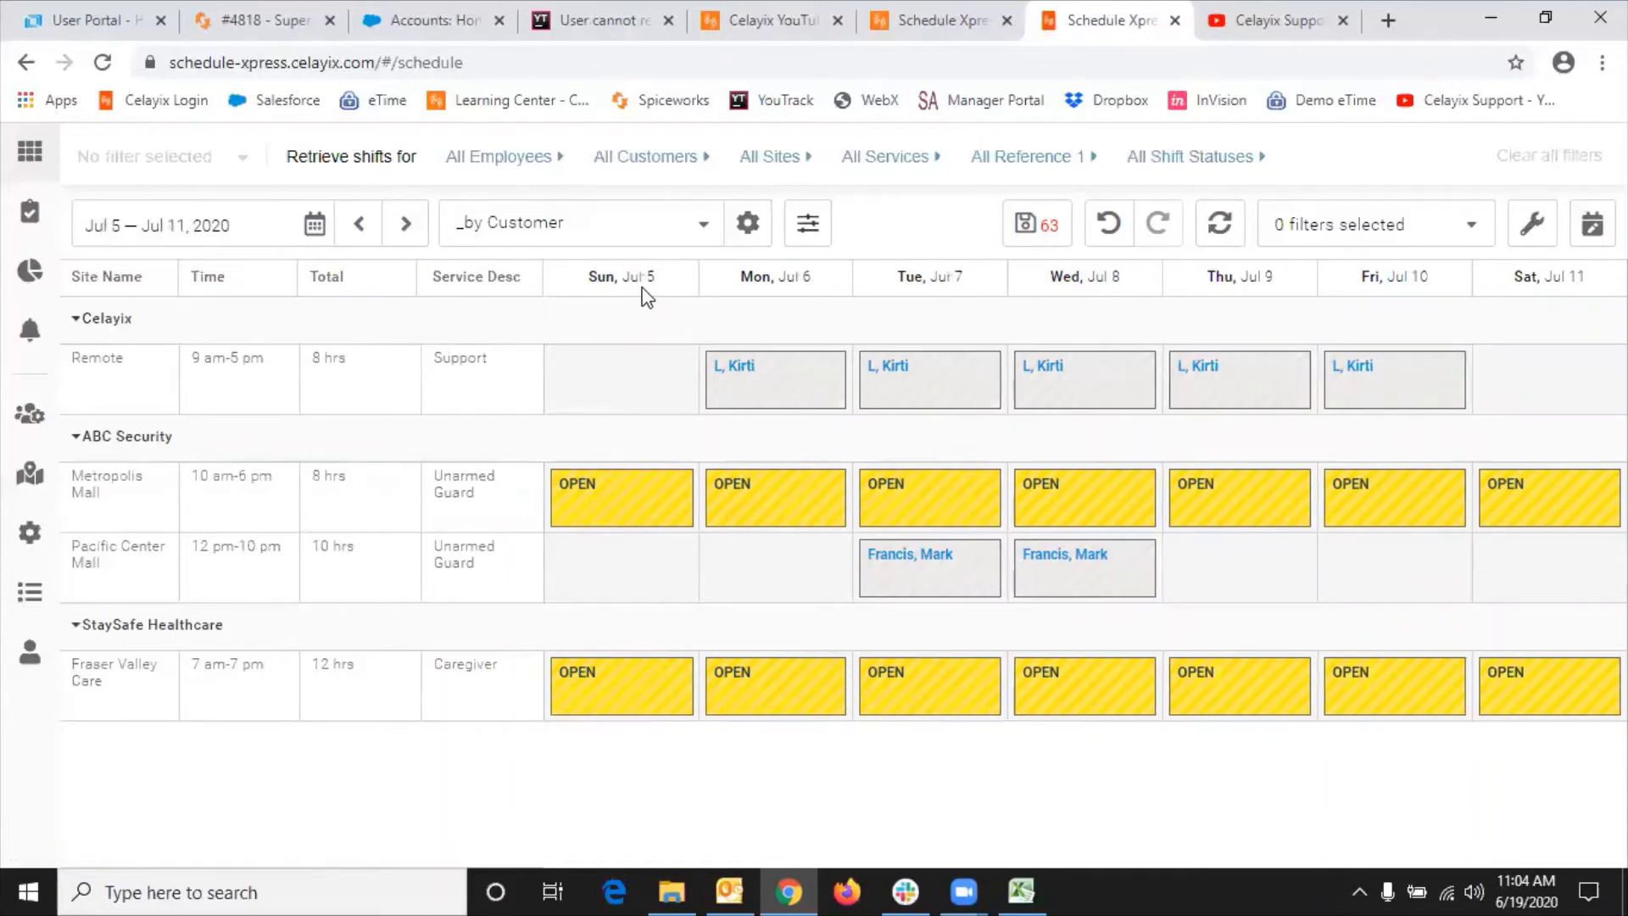
click(406, 224)
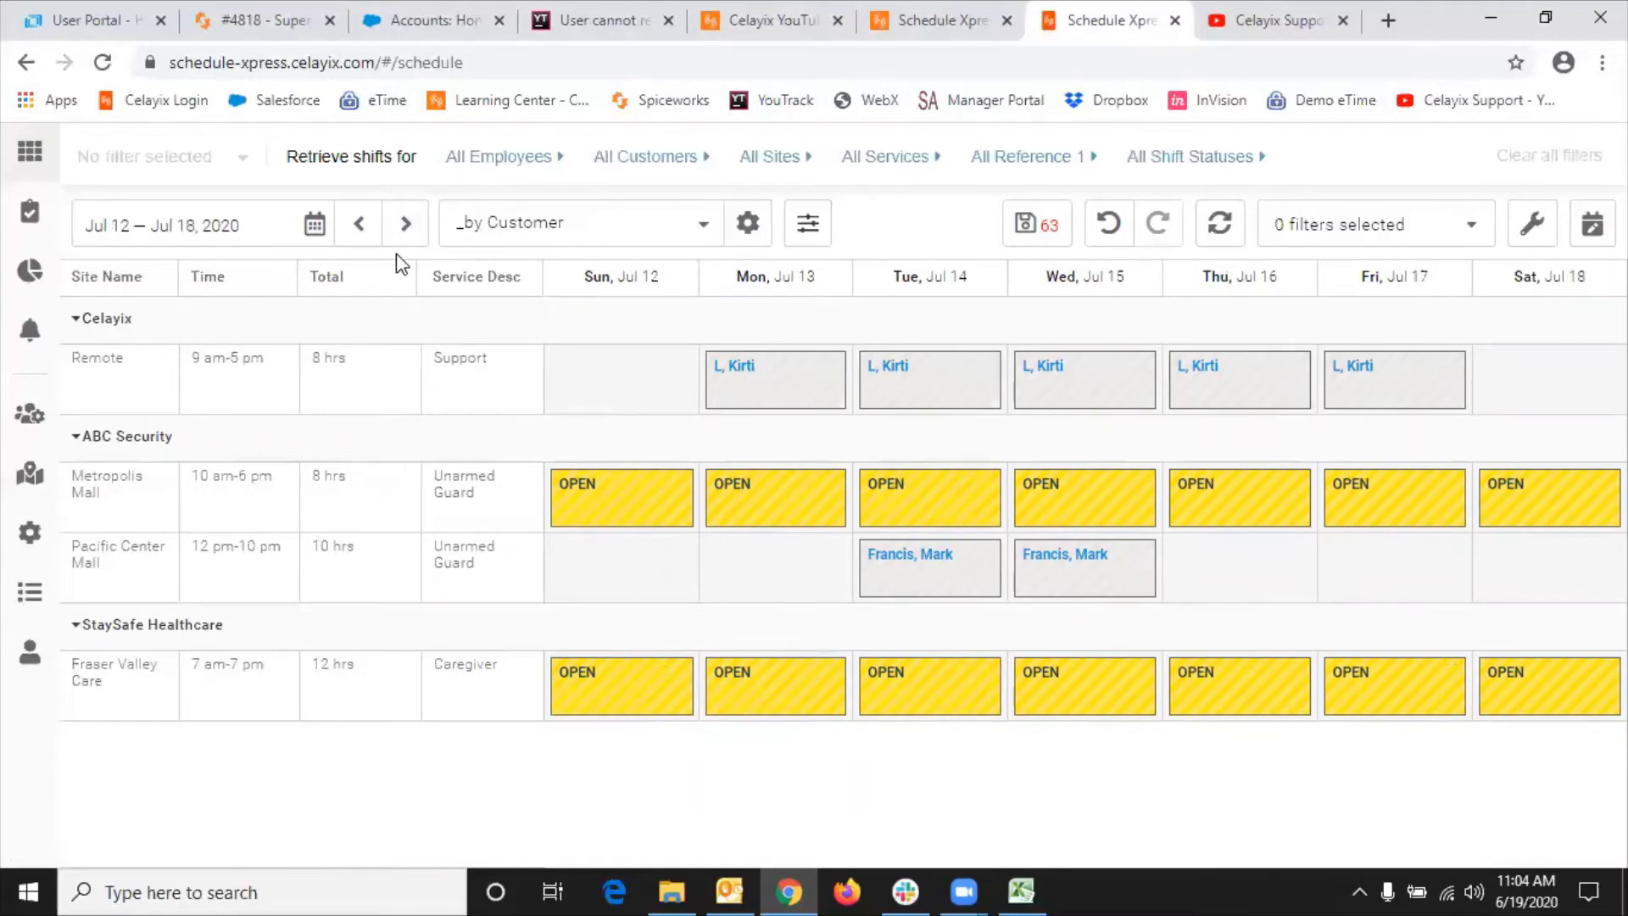
click(405, 227)
click(1034, 227)
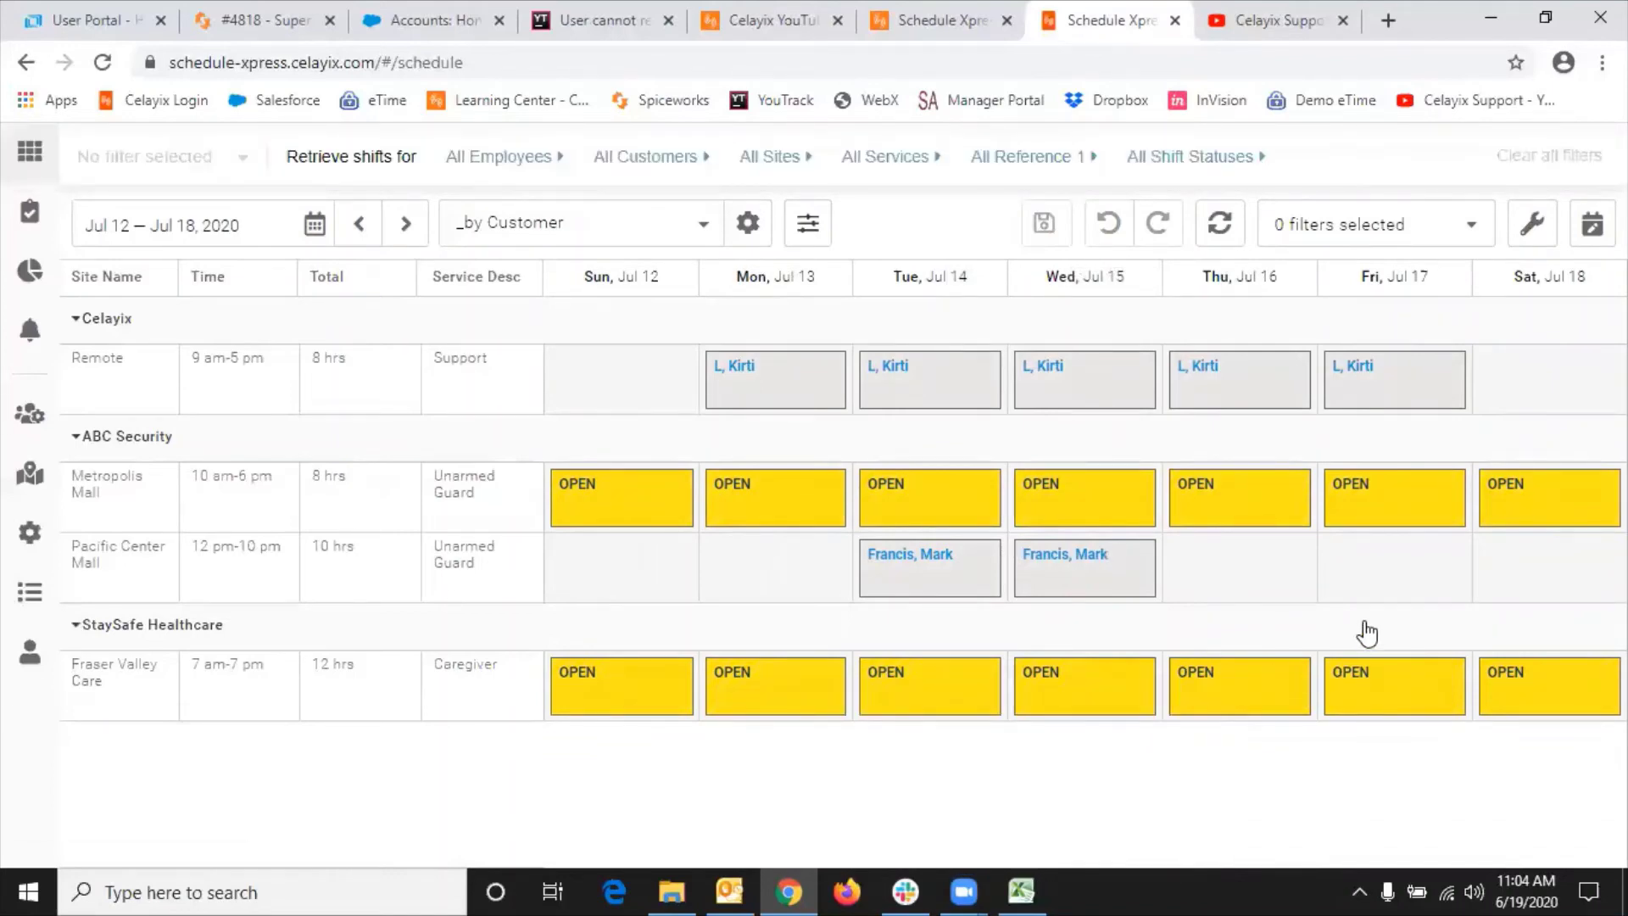
mouse_move(1107, 587)
mouse_move(1598, 508)
click(1068, 557)
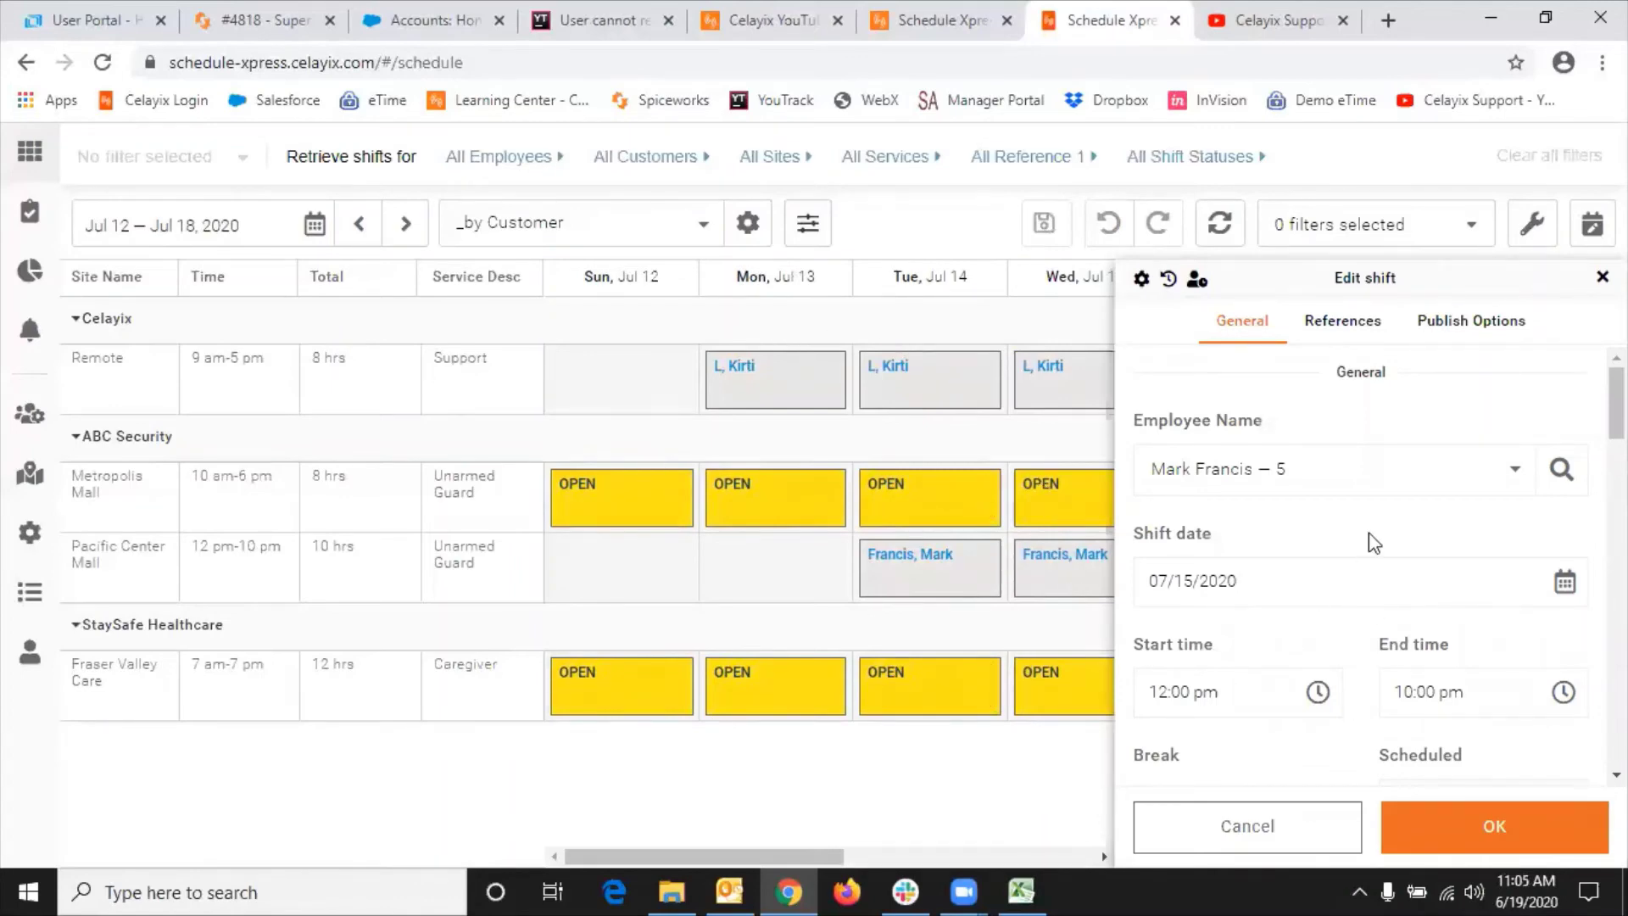
click(1344, 475)
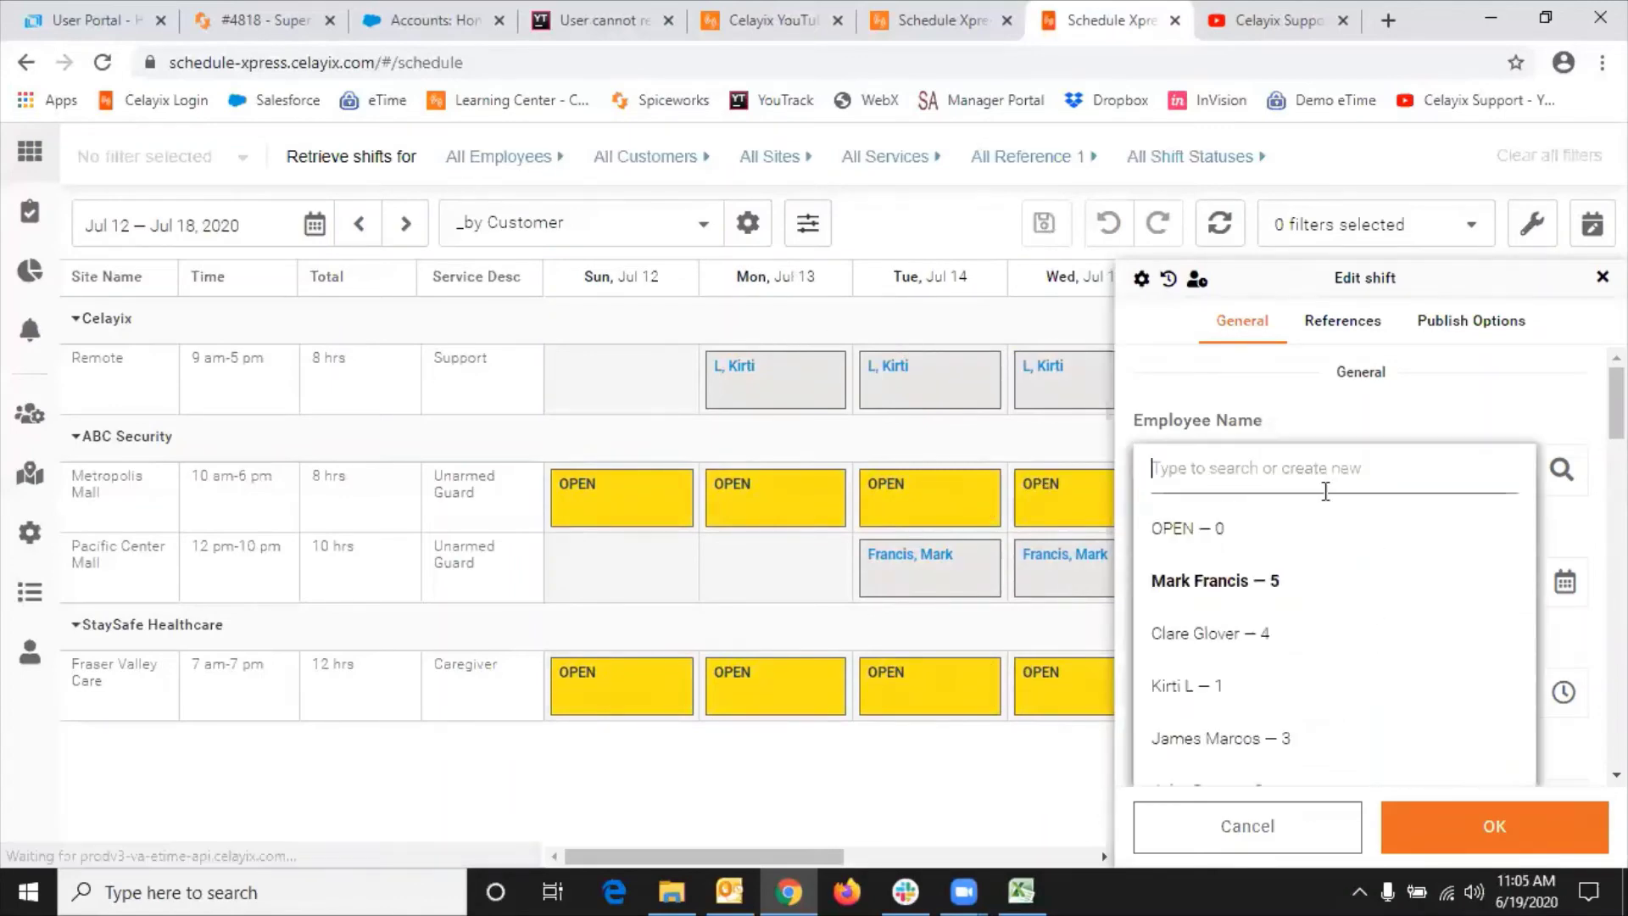
click(1211, 742)
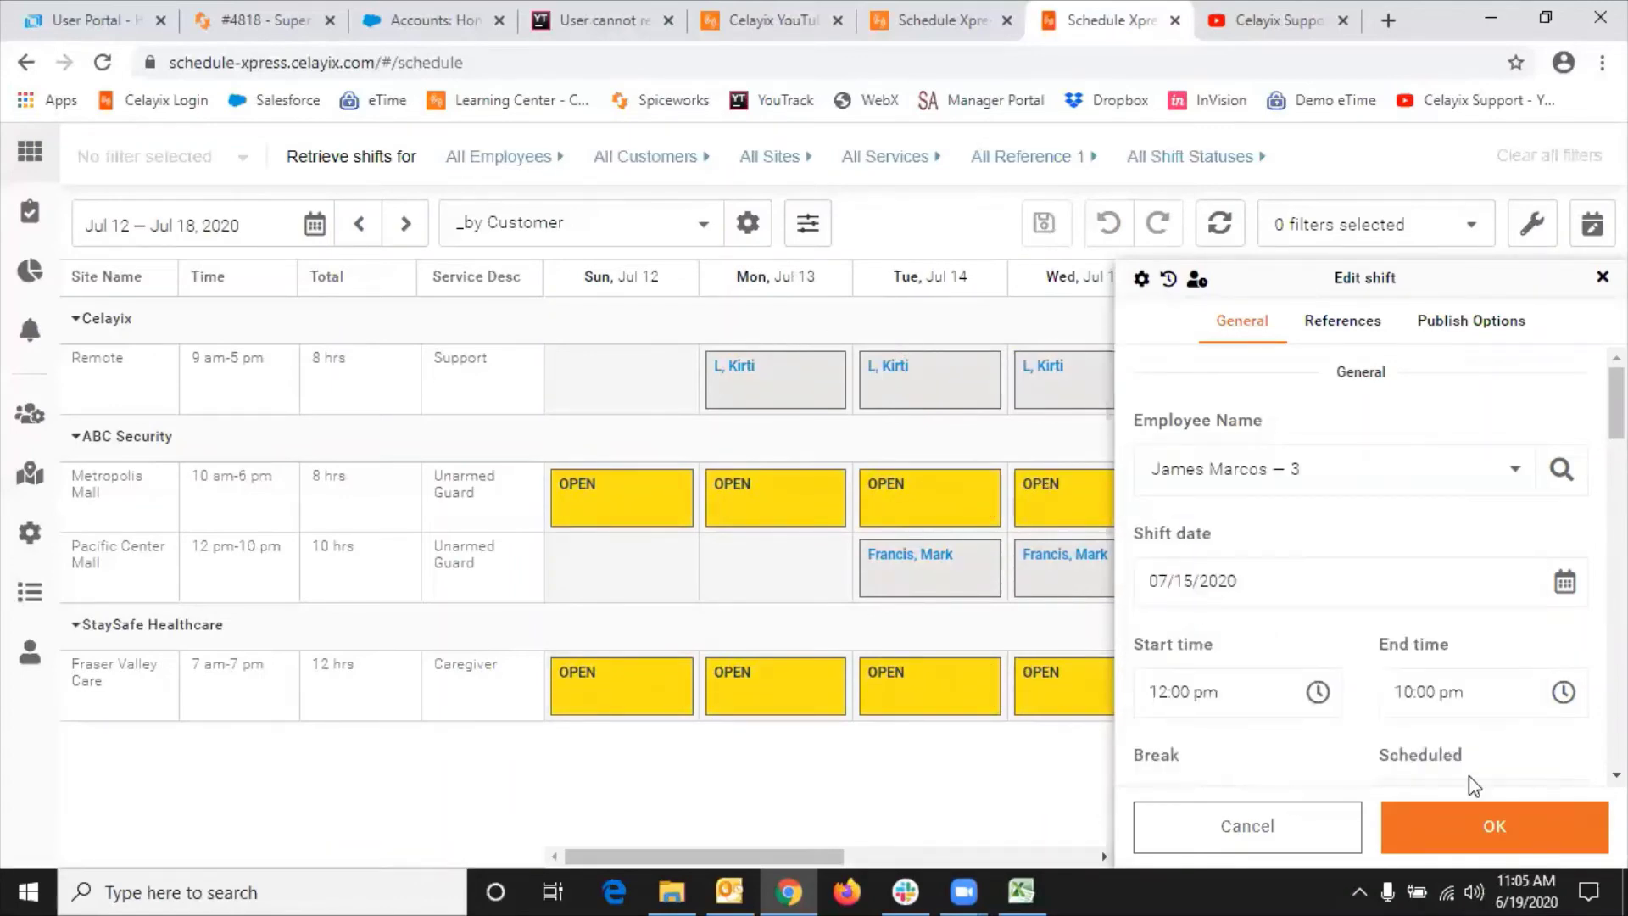
click(1484, 835)
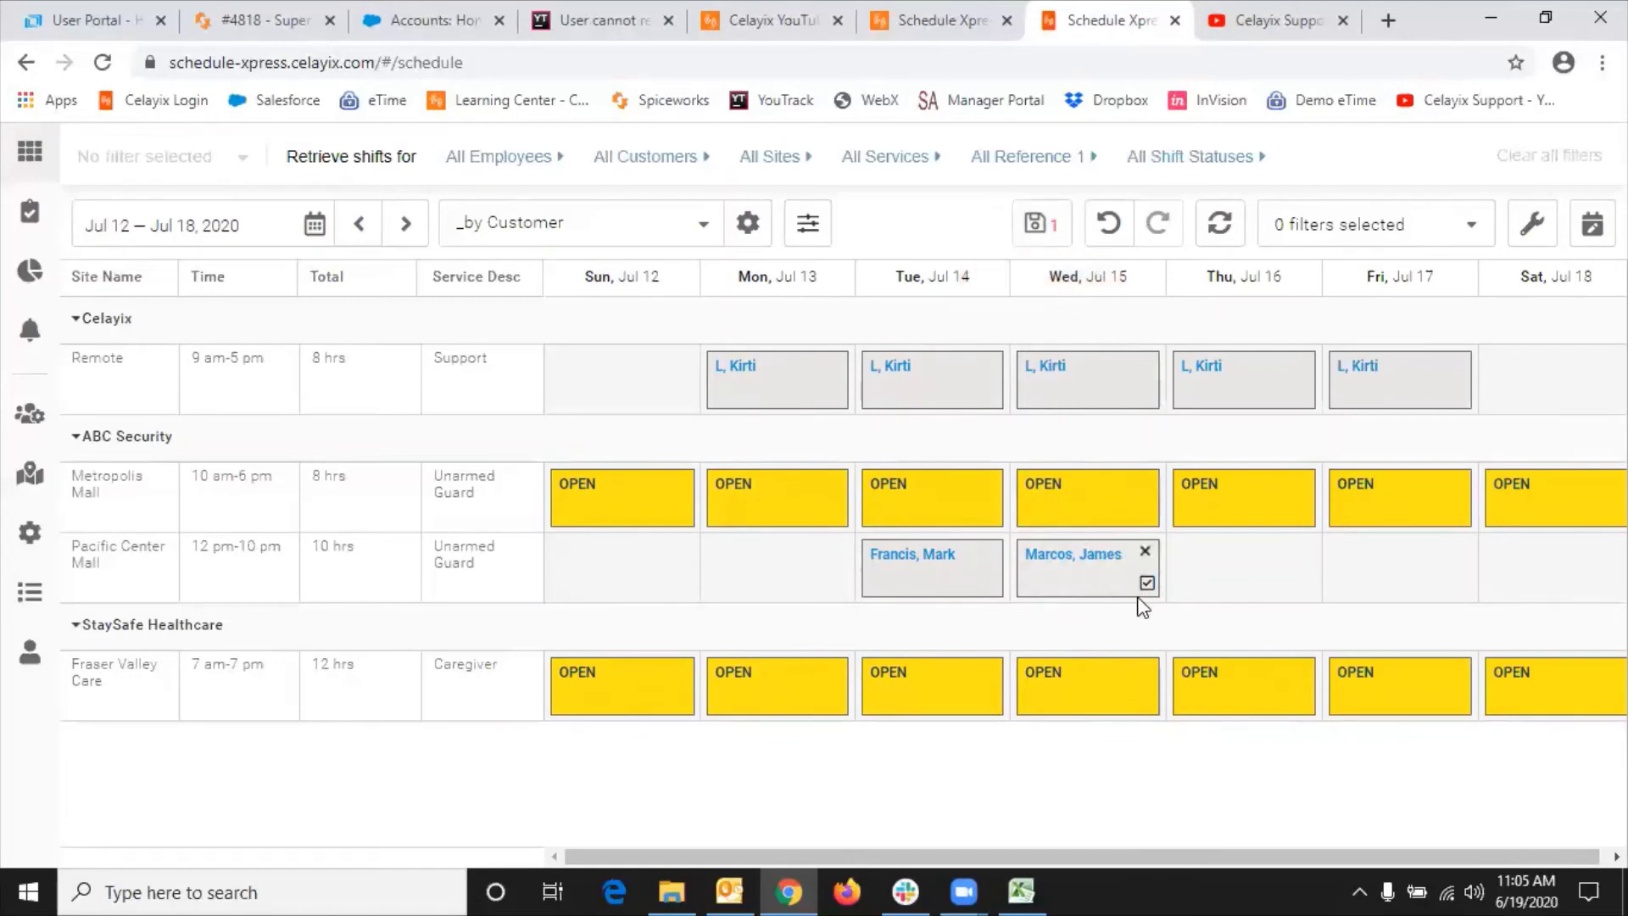
click(1108, 223)
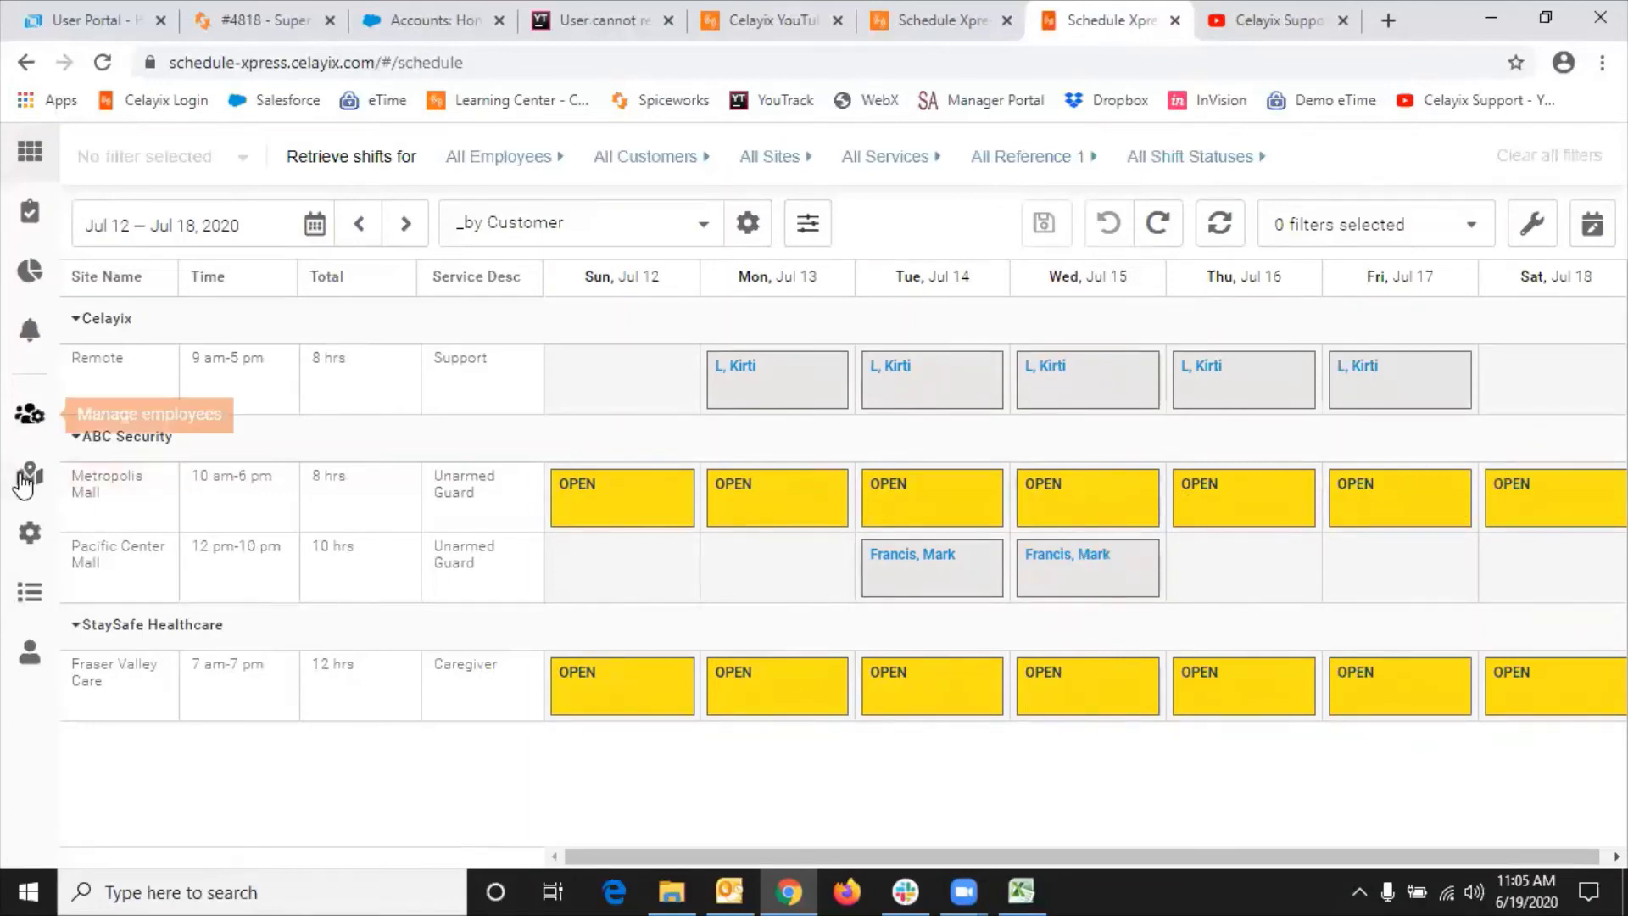
Open the Weekly Schedule 1 template under Settings > Shift templates.
click(28, 538)
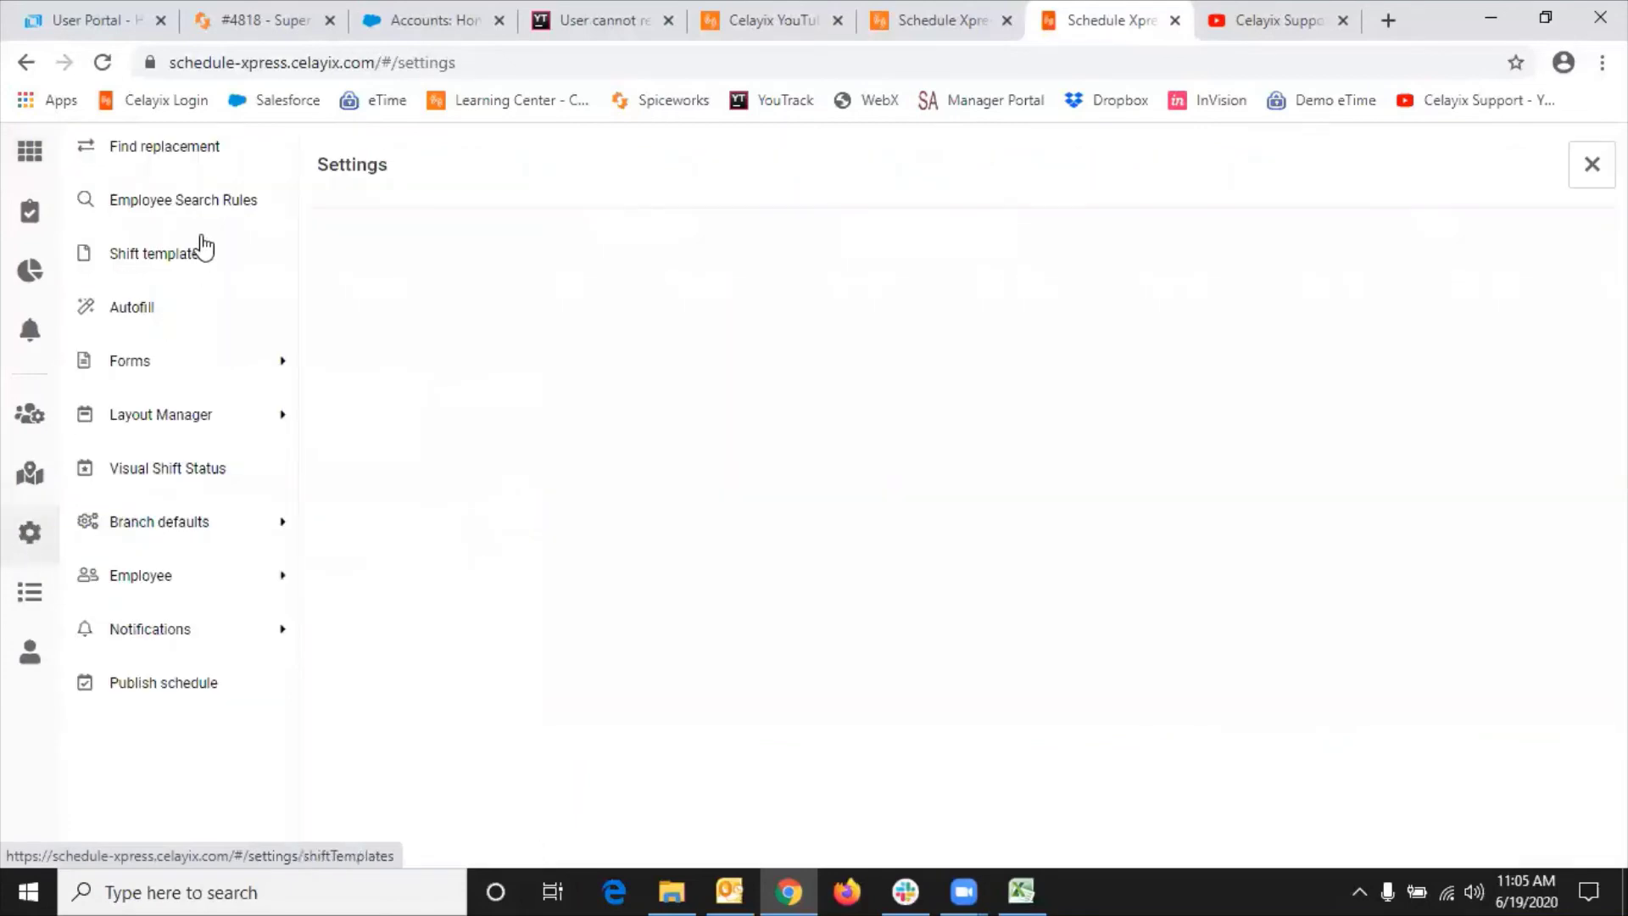
click(167, 254)
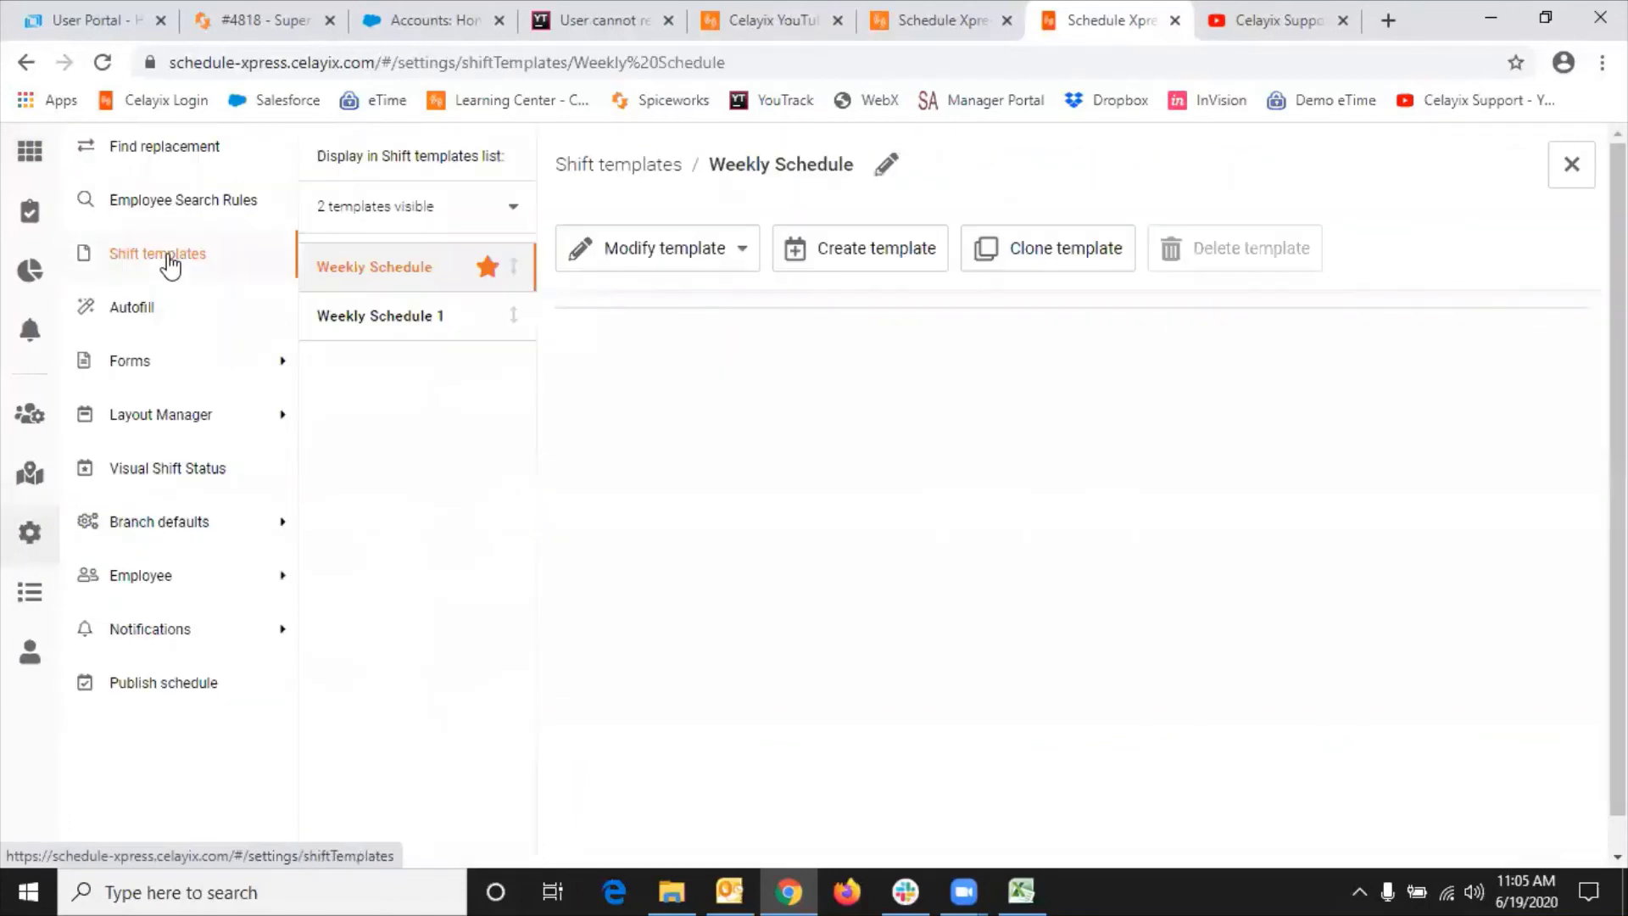
click(344, 318)
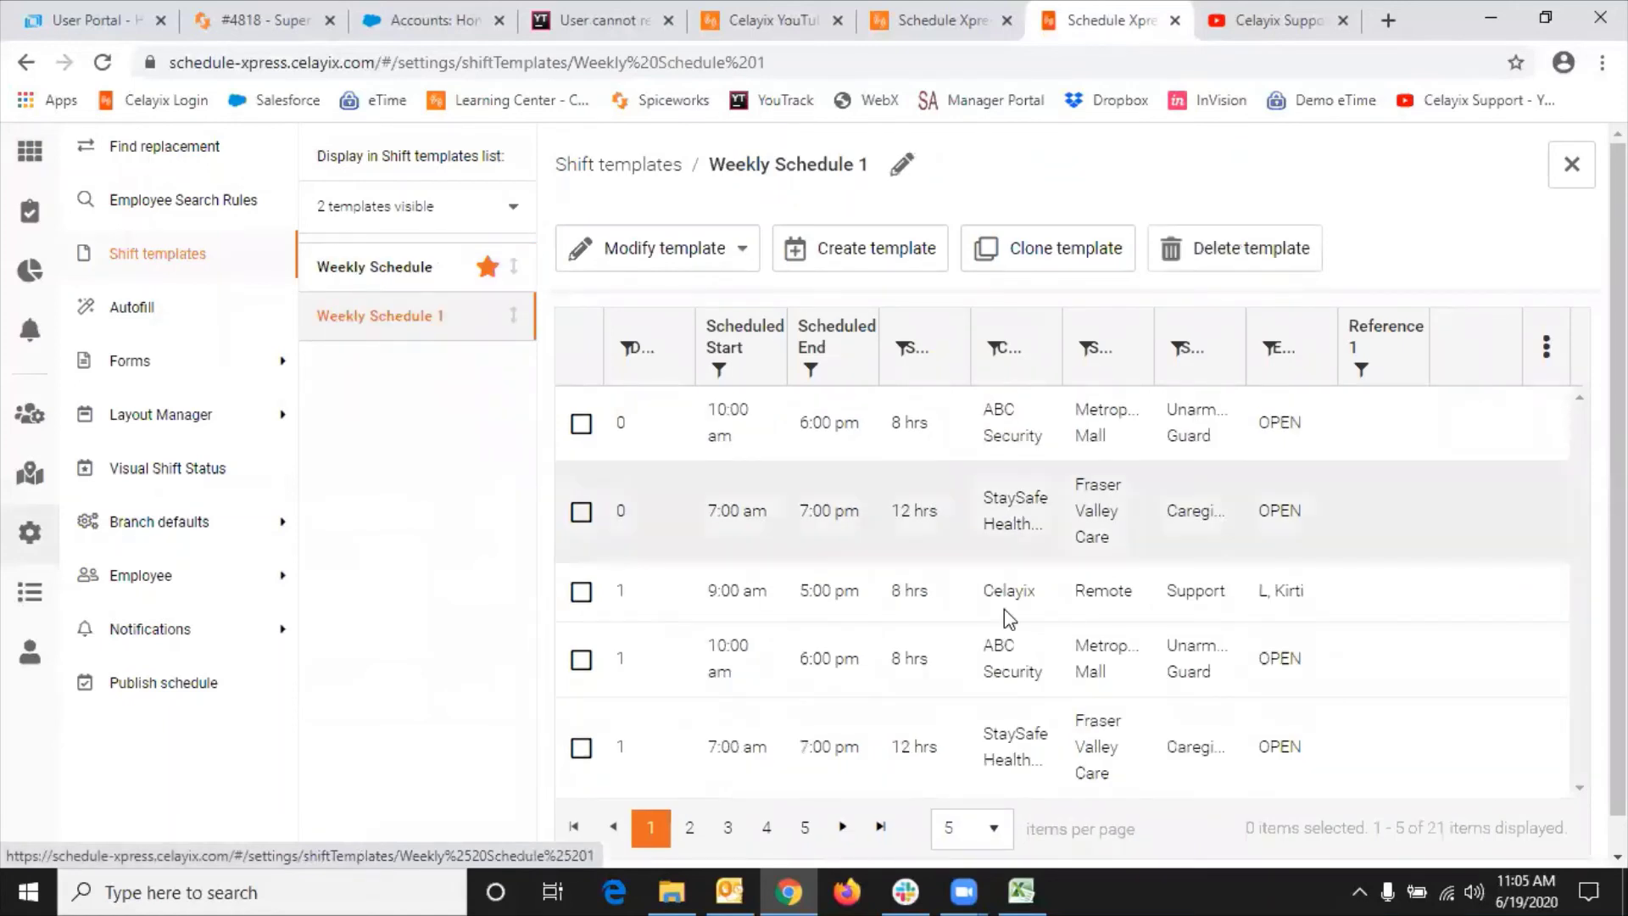
List 20 template shifts per page and bring up the Modify template options.
scroll(1551, 567, down, 1)
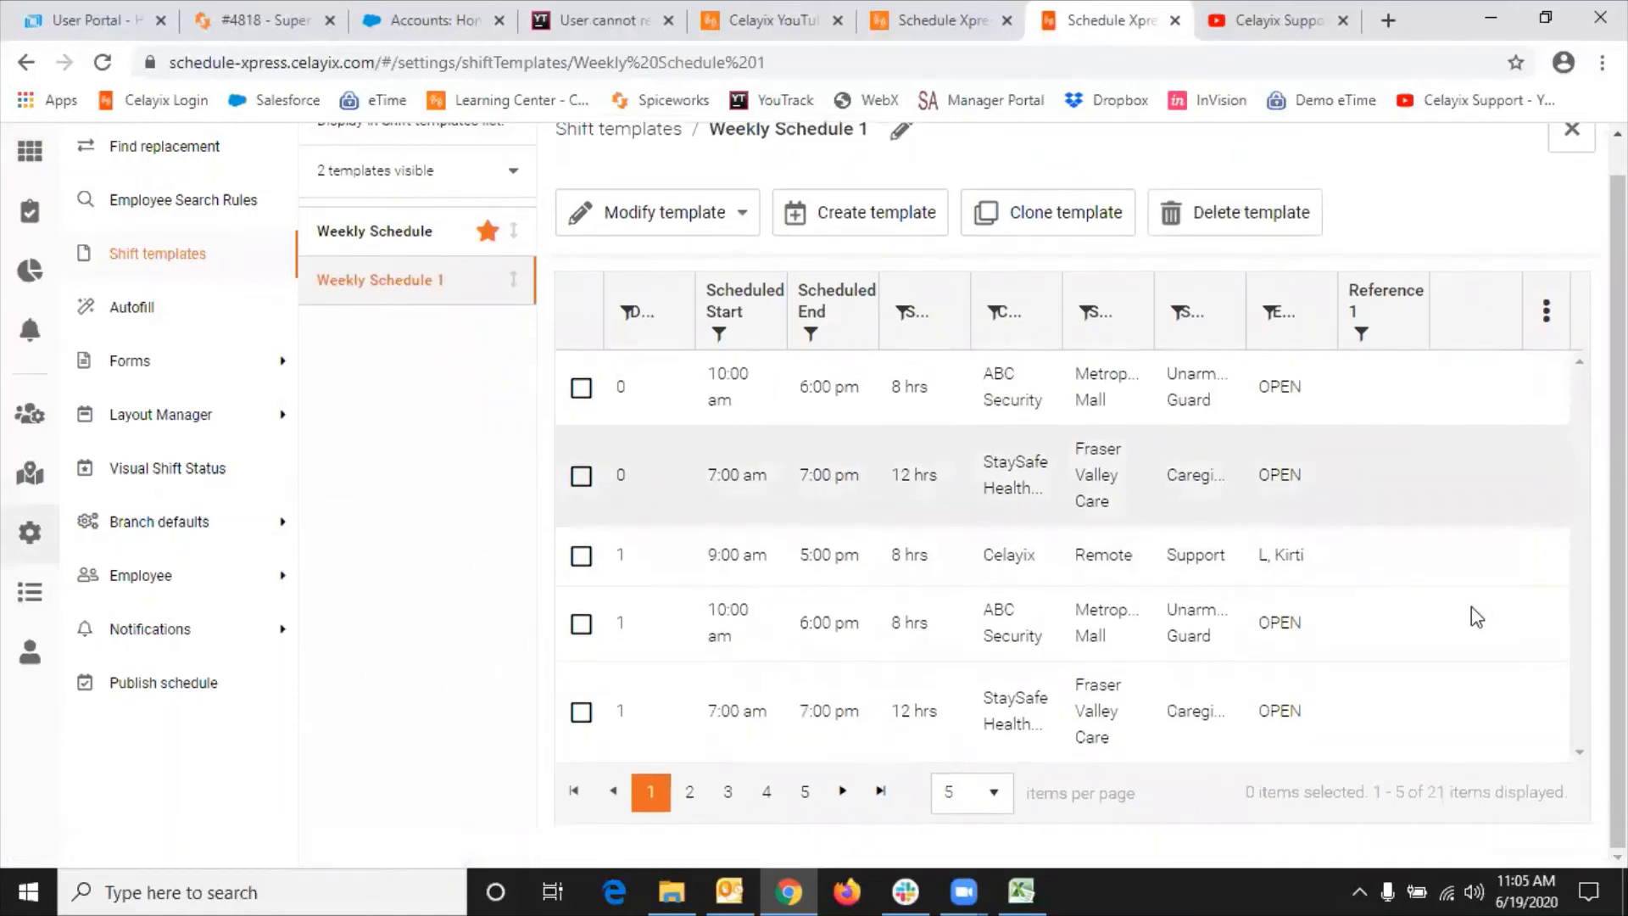
click(997, 795)
click(967, 655)
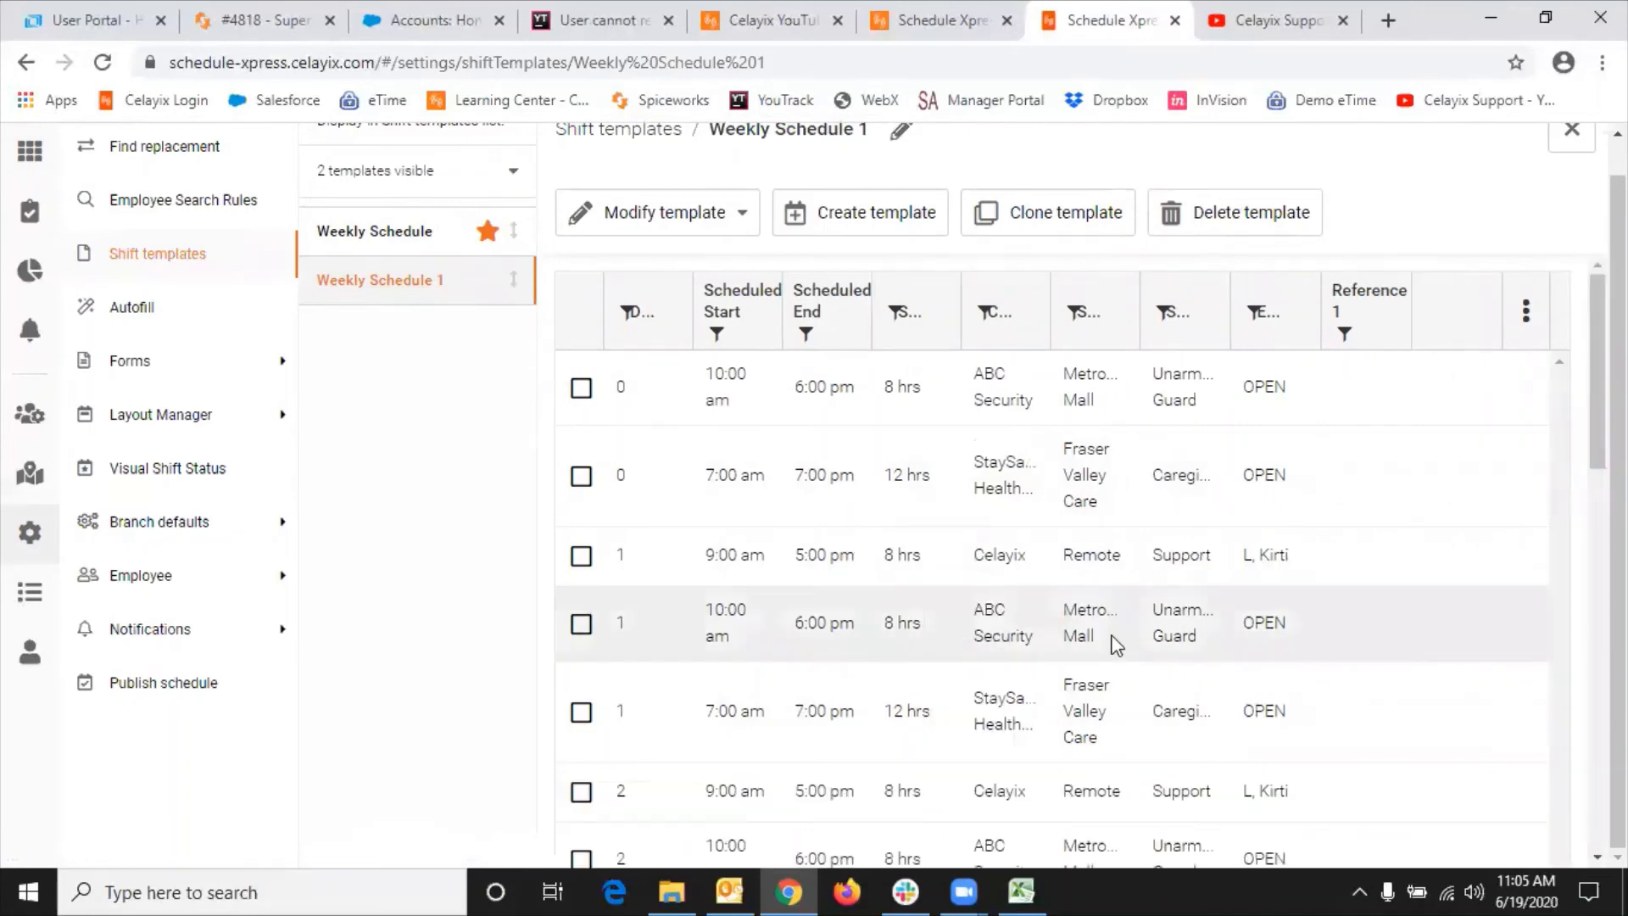
scroll(1378, 607, down, 2)
scroll(1380, 607, down, 7)
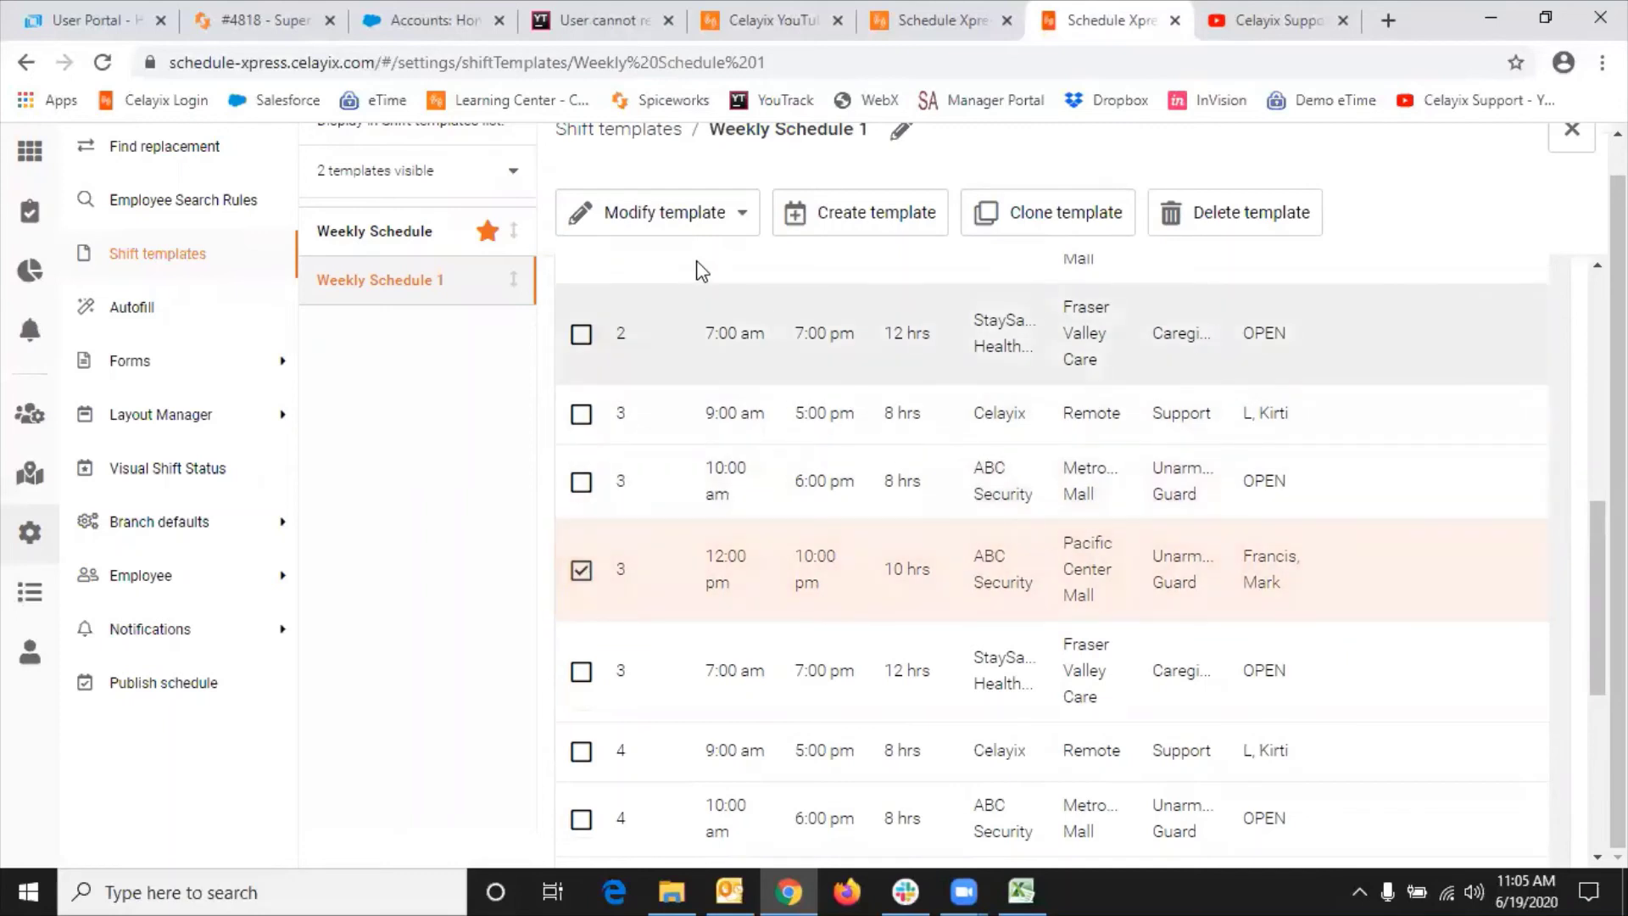
click(735, 218)
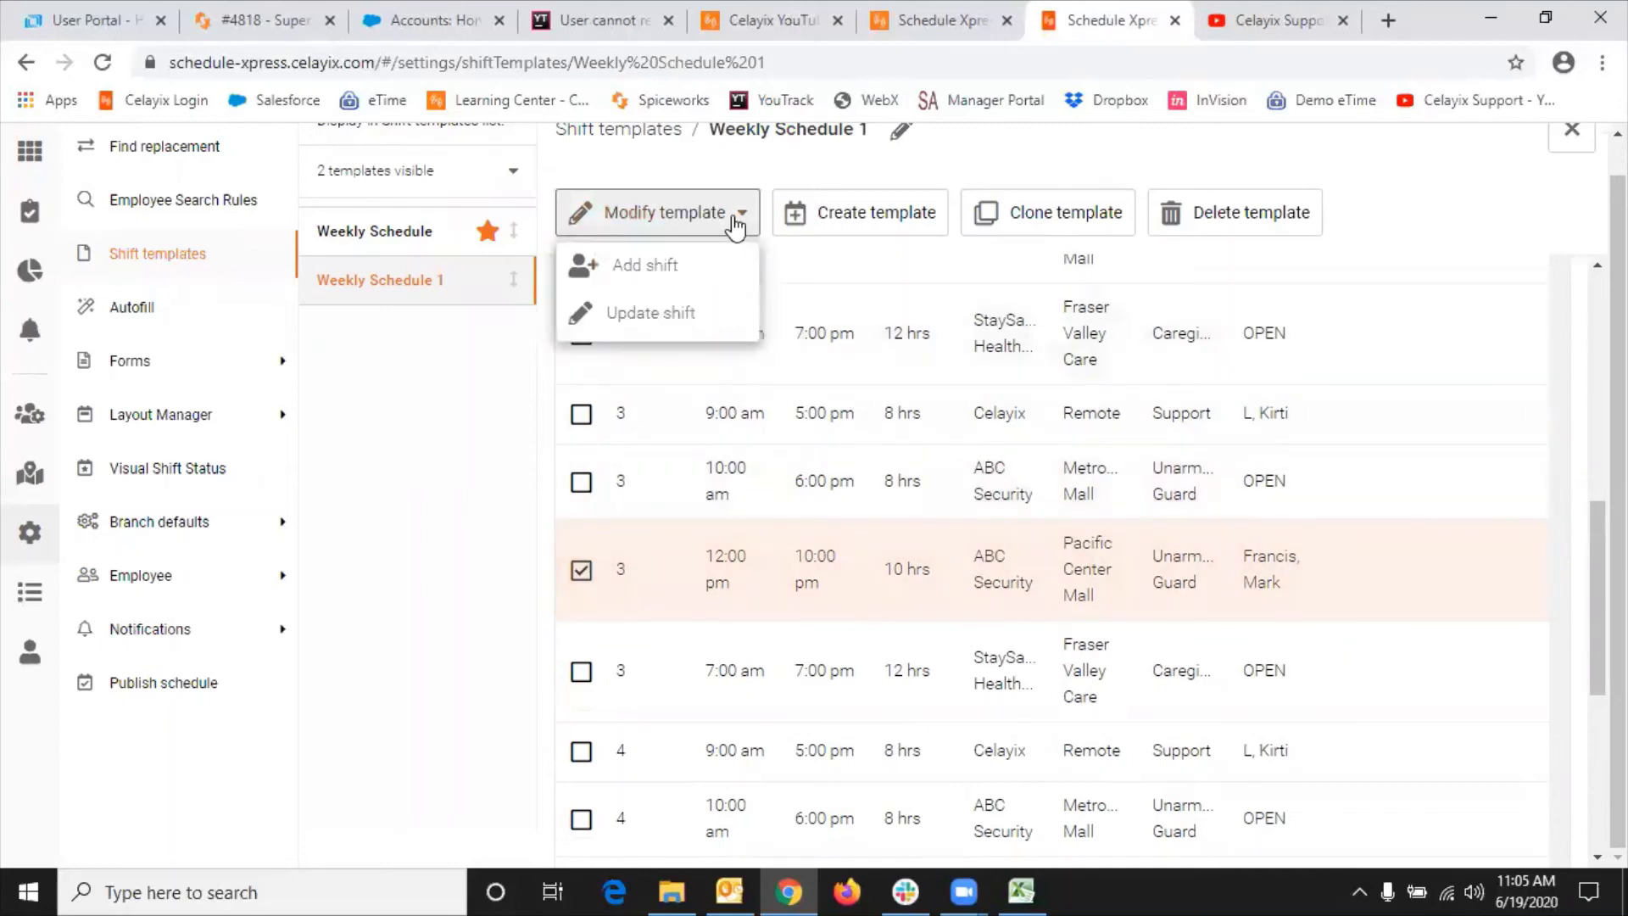
Change the day-3 Pacific Center Mall template shift to a different employee.
click(676, 323)
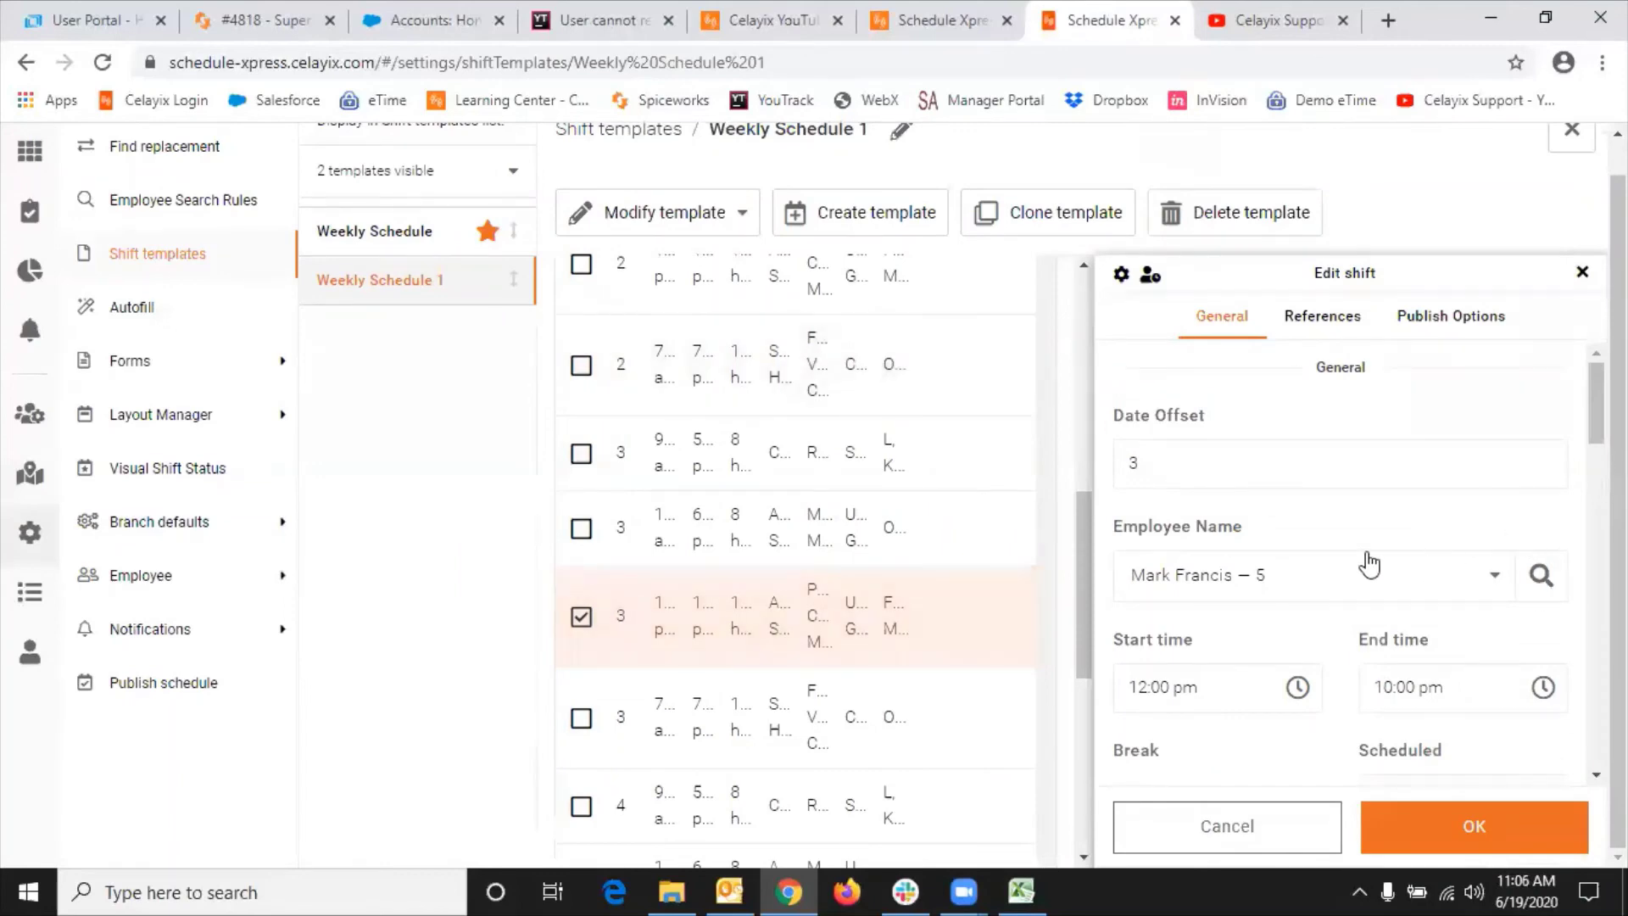
click(1353, 577)
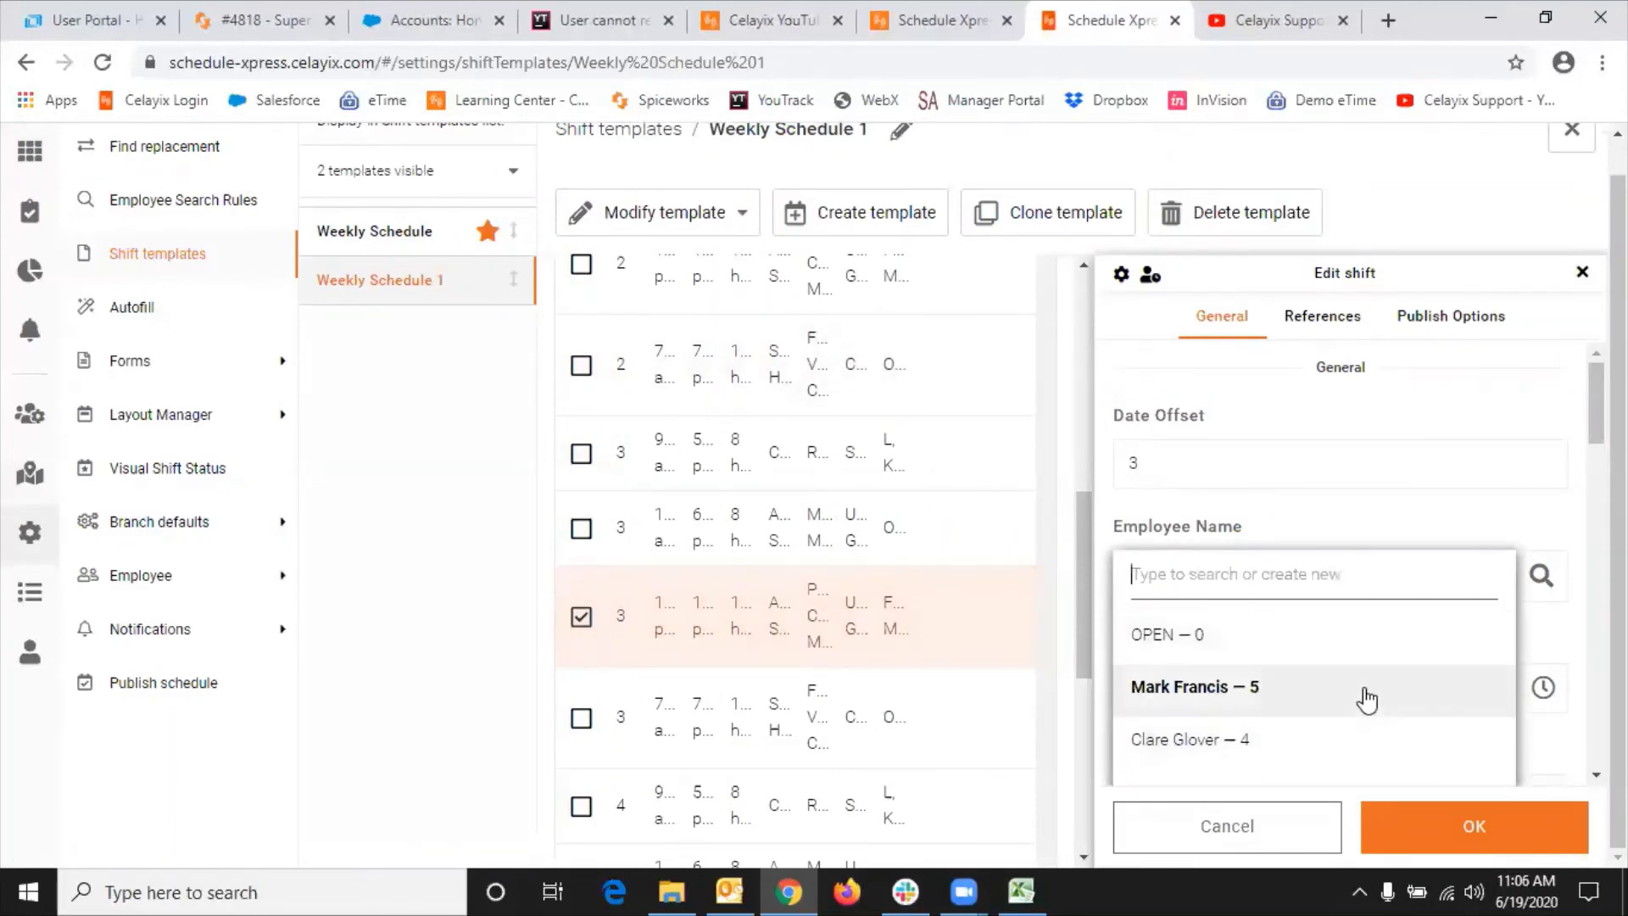
scroll(1365, 698, down, 1)
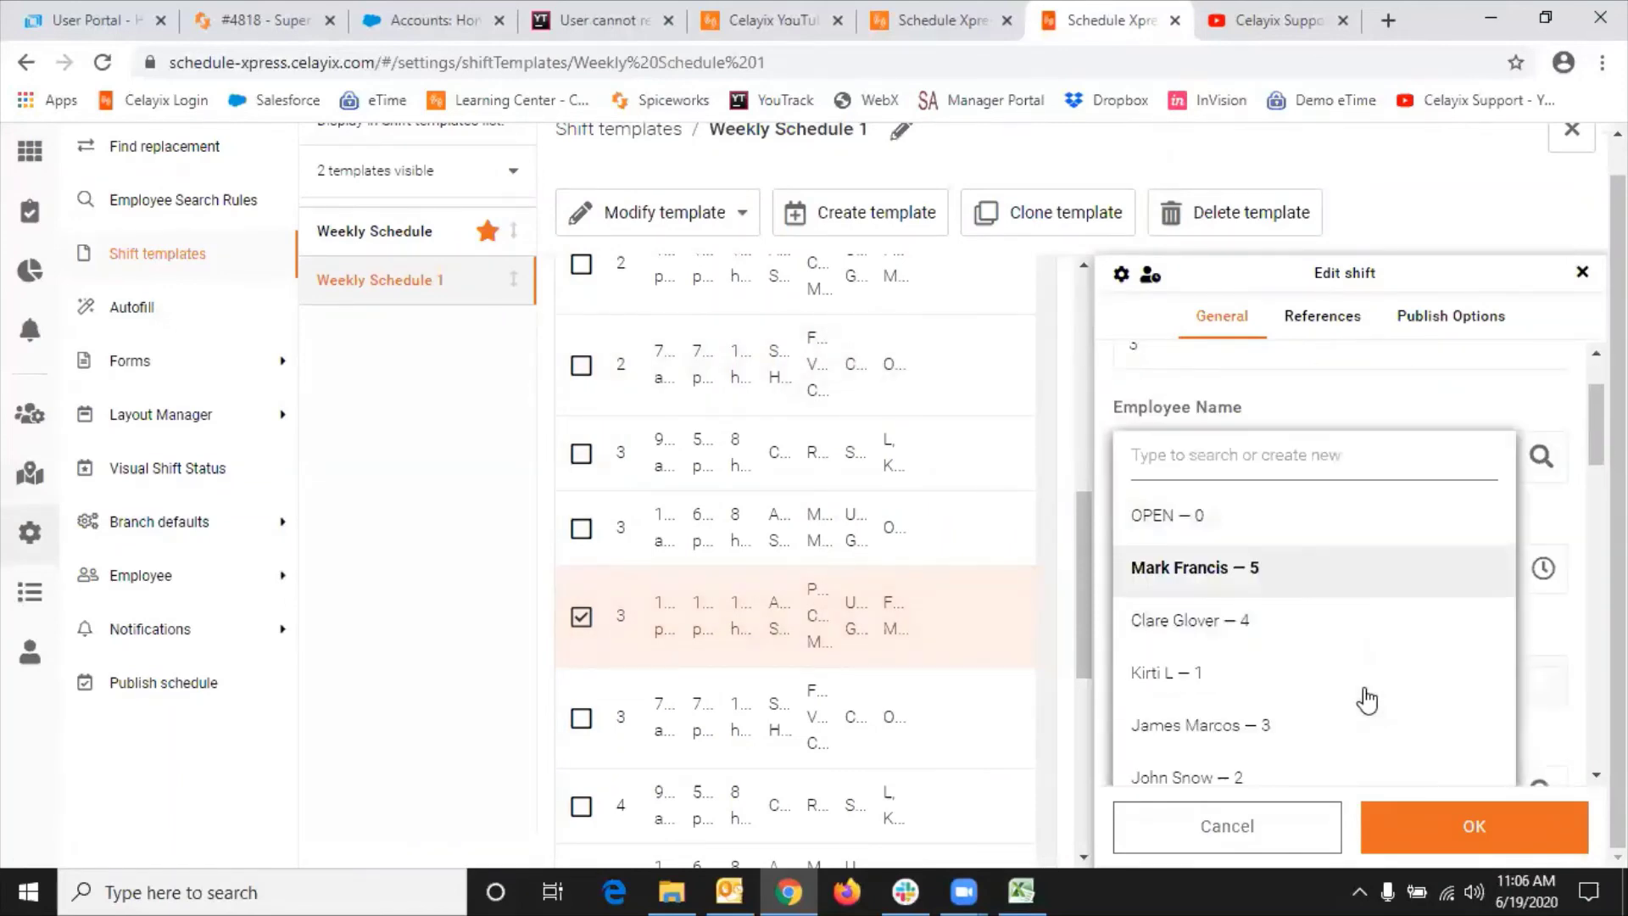
click(1183, 728)
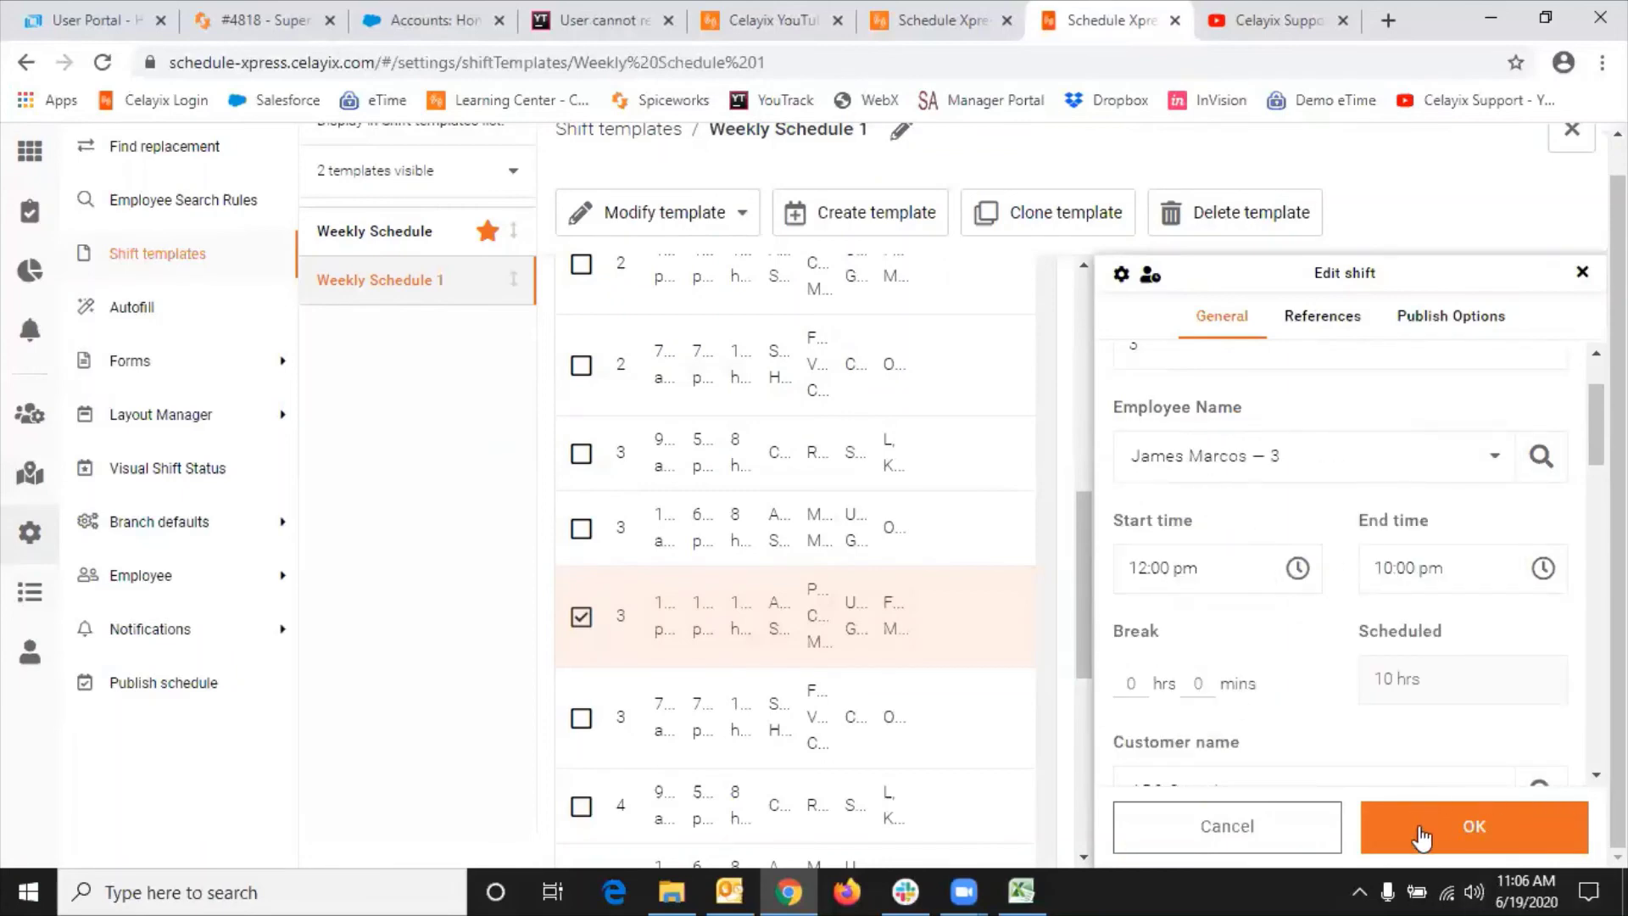
click(1465, 835)
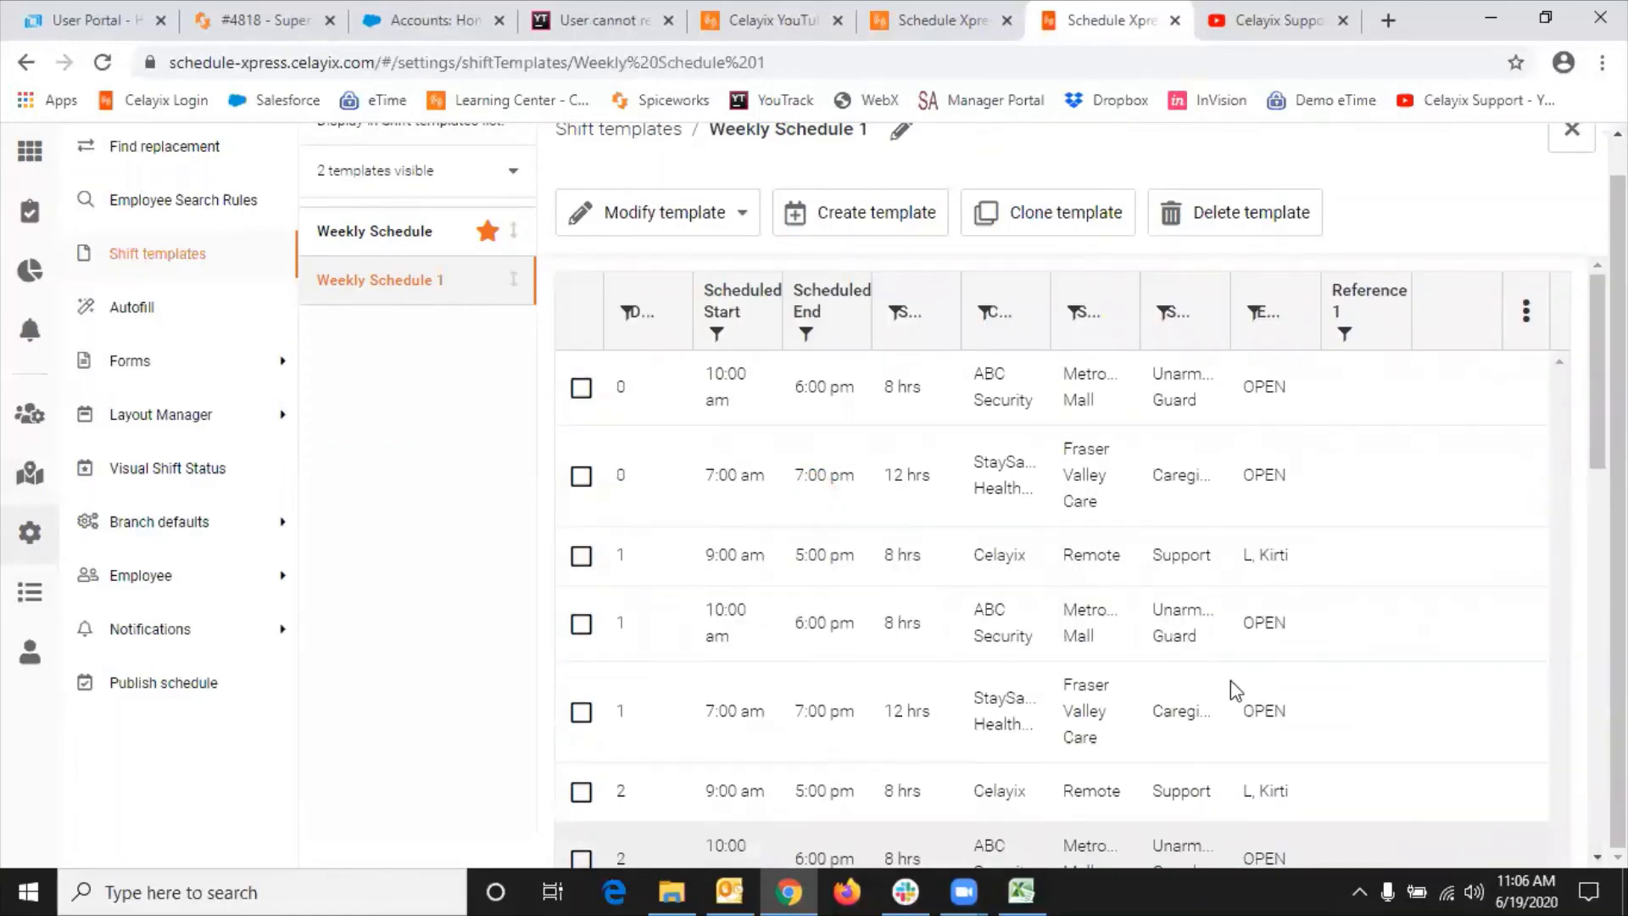
Uncheck the day-3 shift and go back to the empty Jul 19–25 schedule week.
scroll(1257, 610, down, 5)
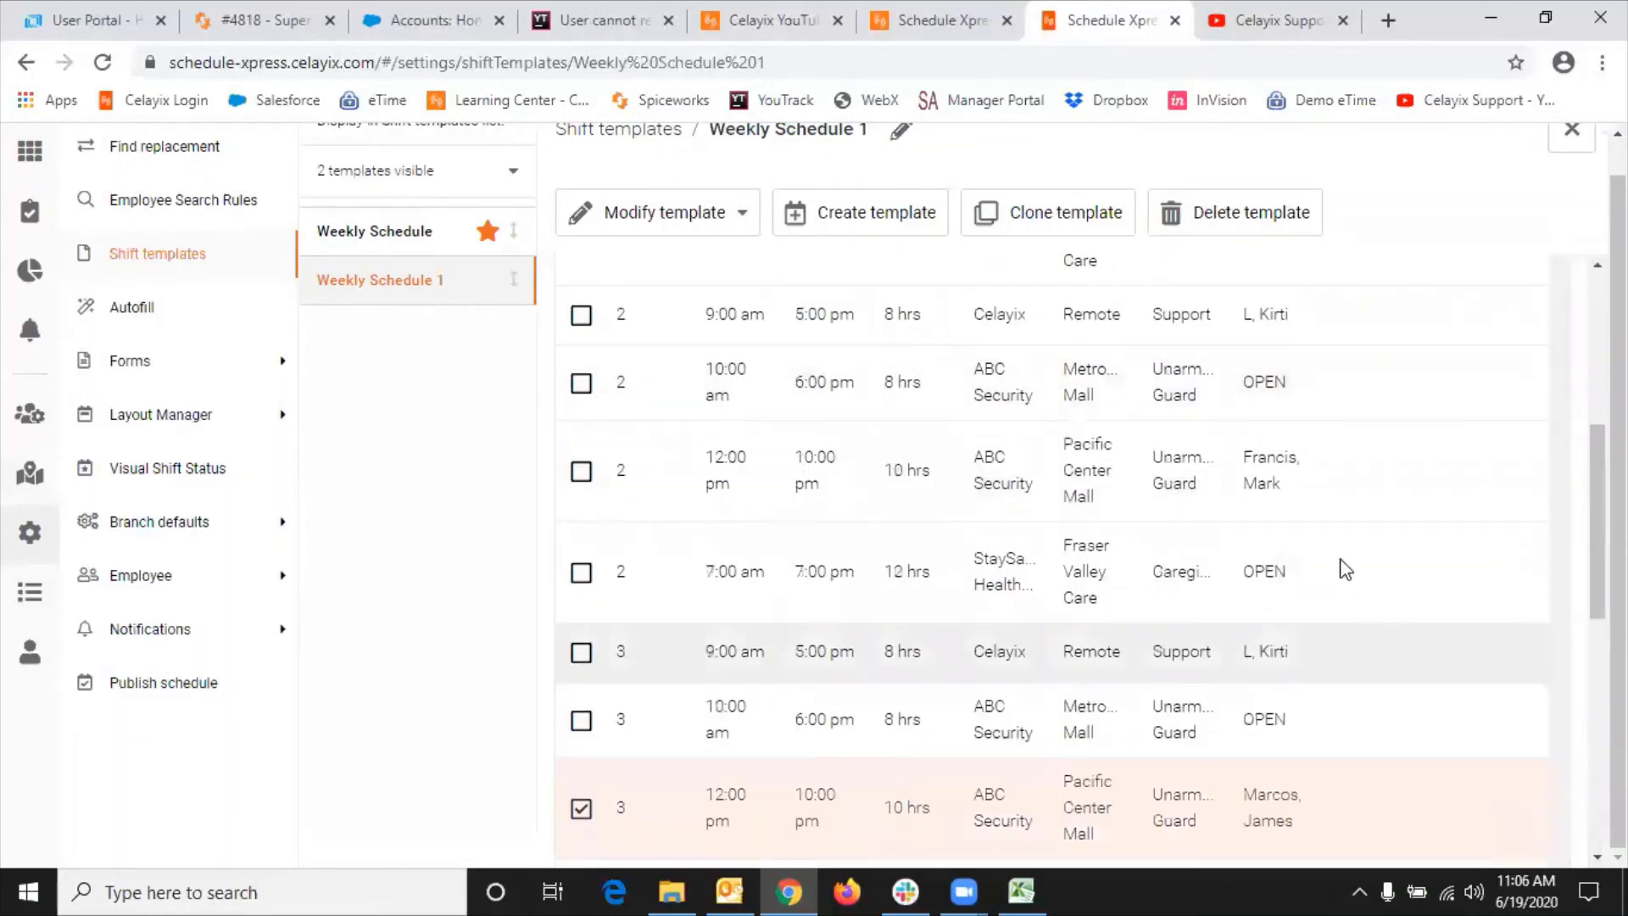
scroll(1284, 593, down, 1)
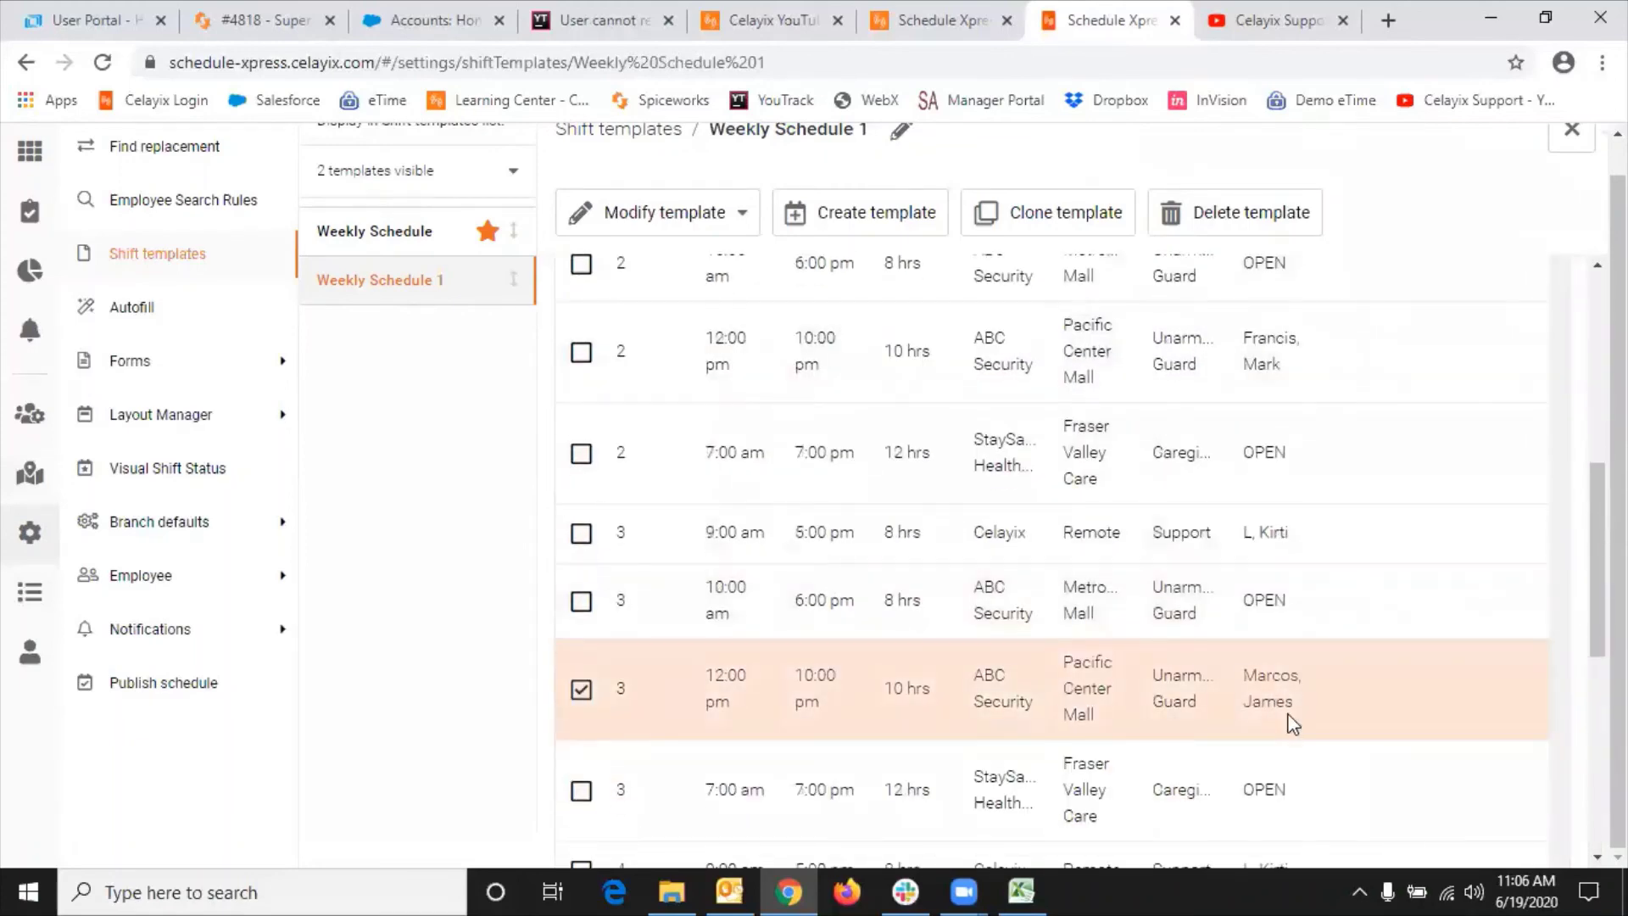
click(581, 689)
scroll(799, 501, up, 2)
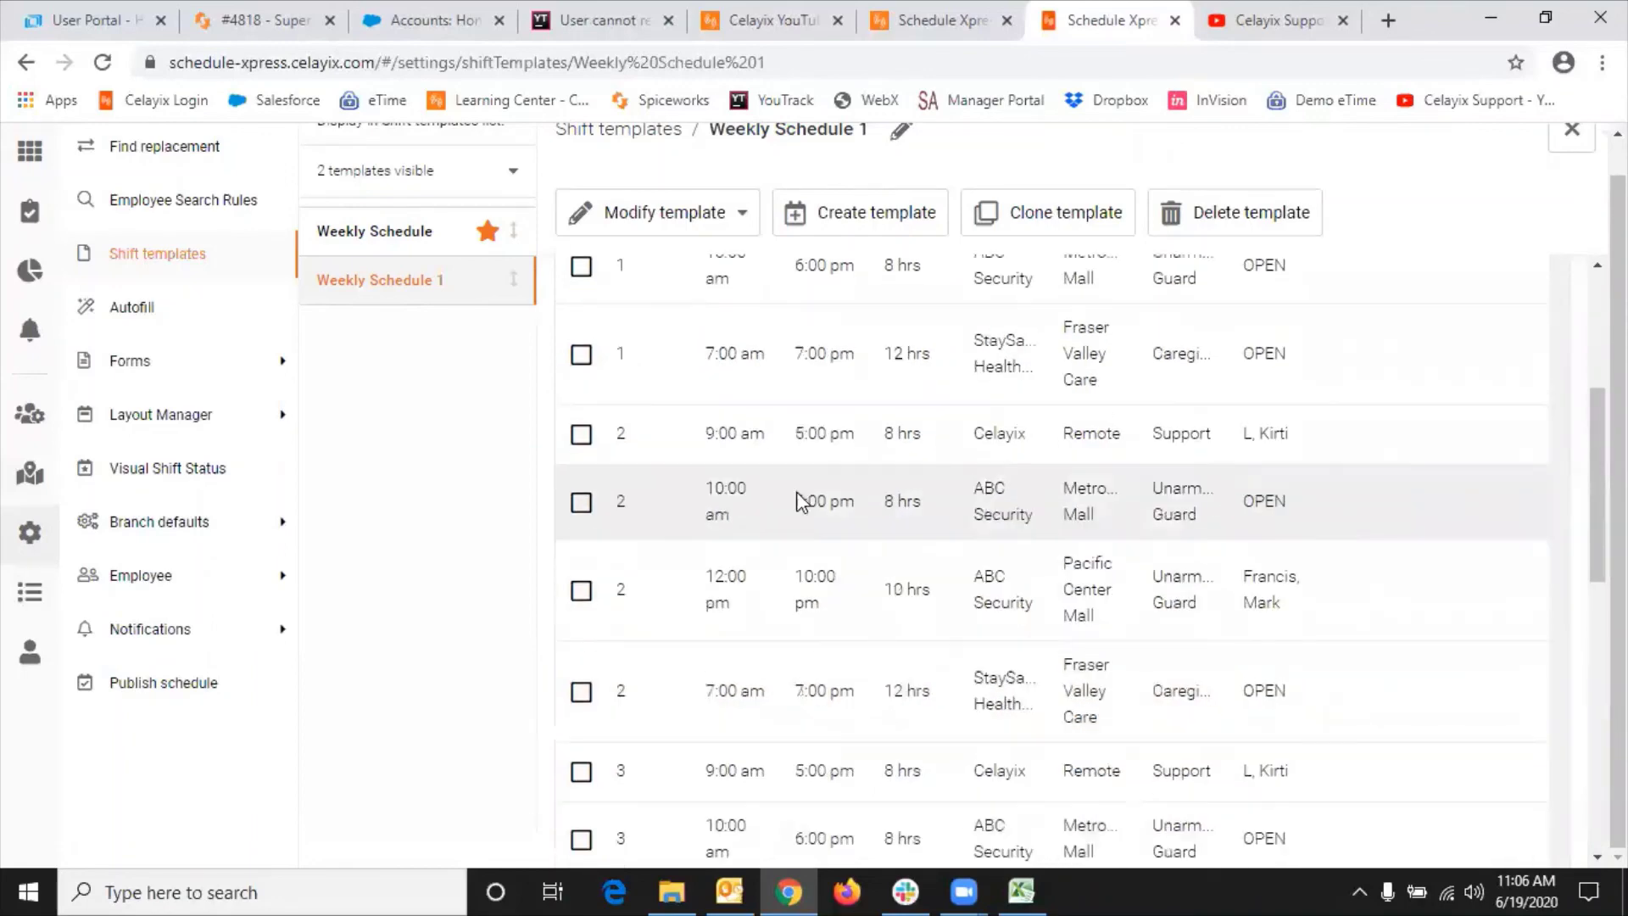
click(29, 152)
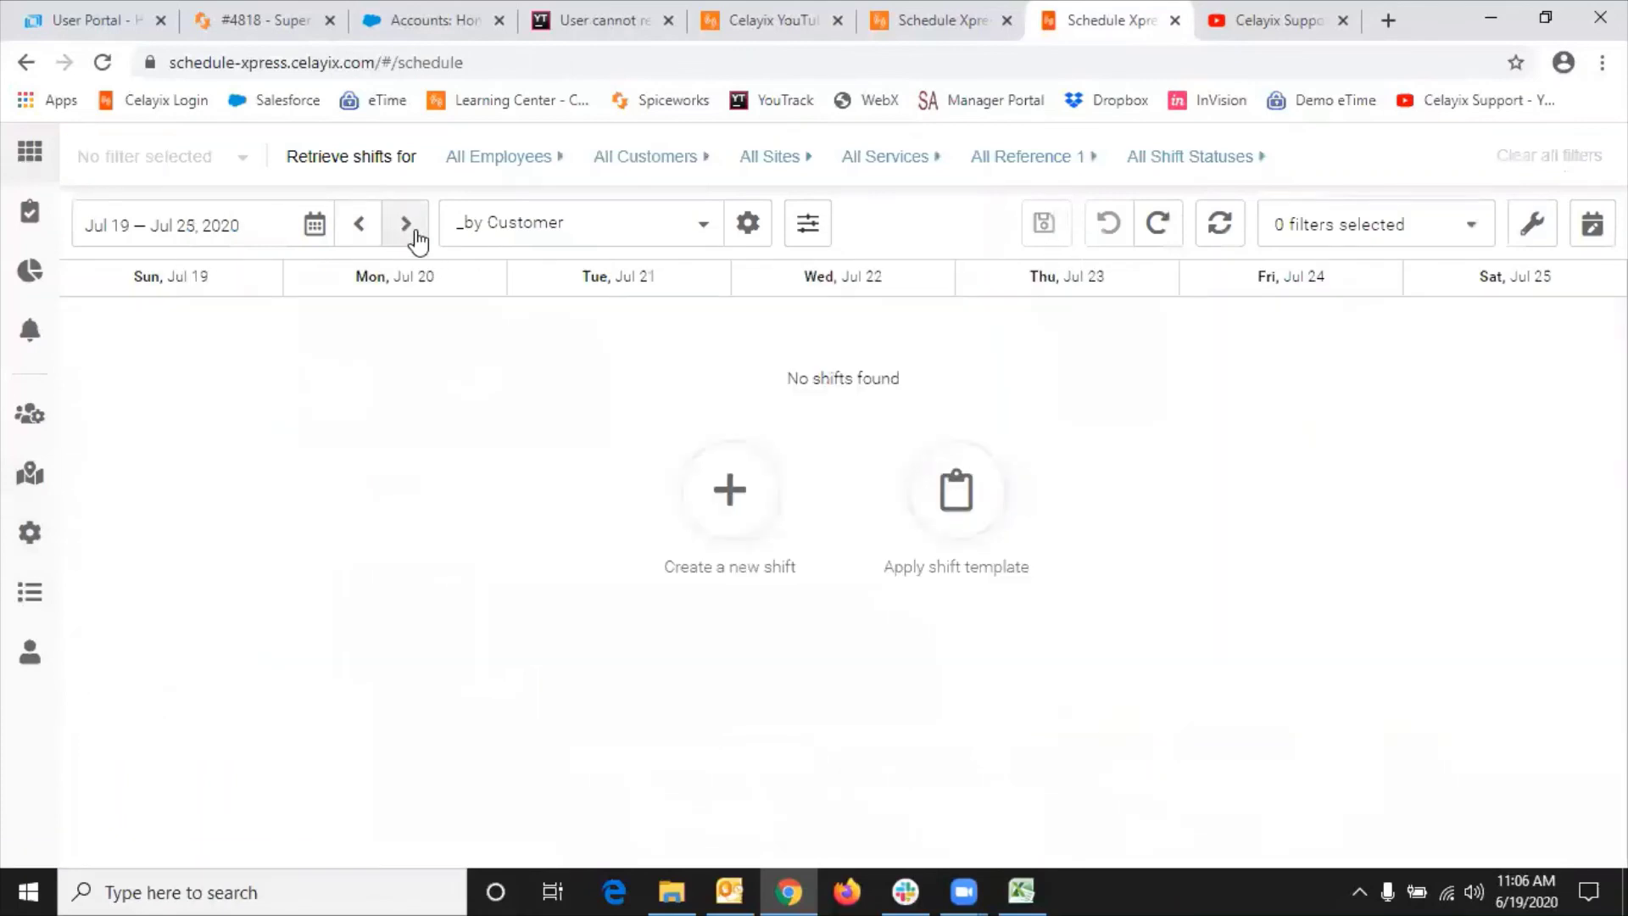
click(956, 498)
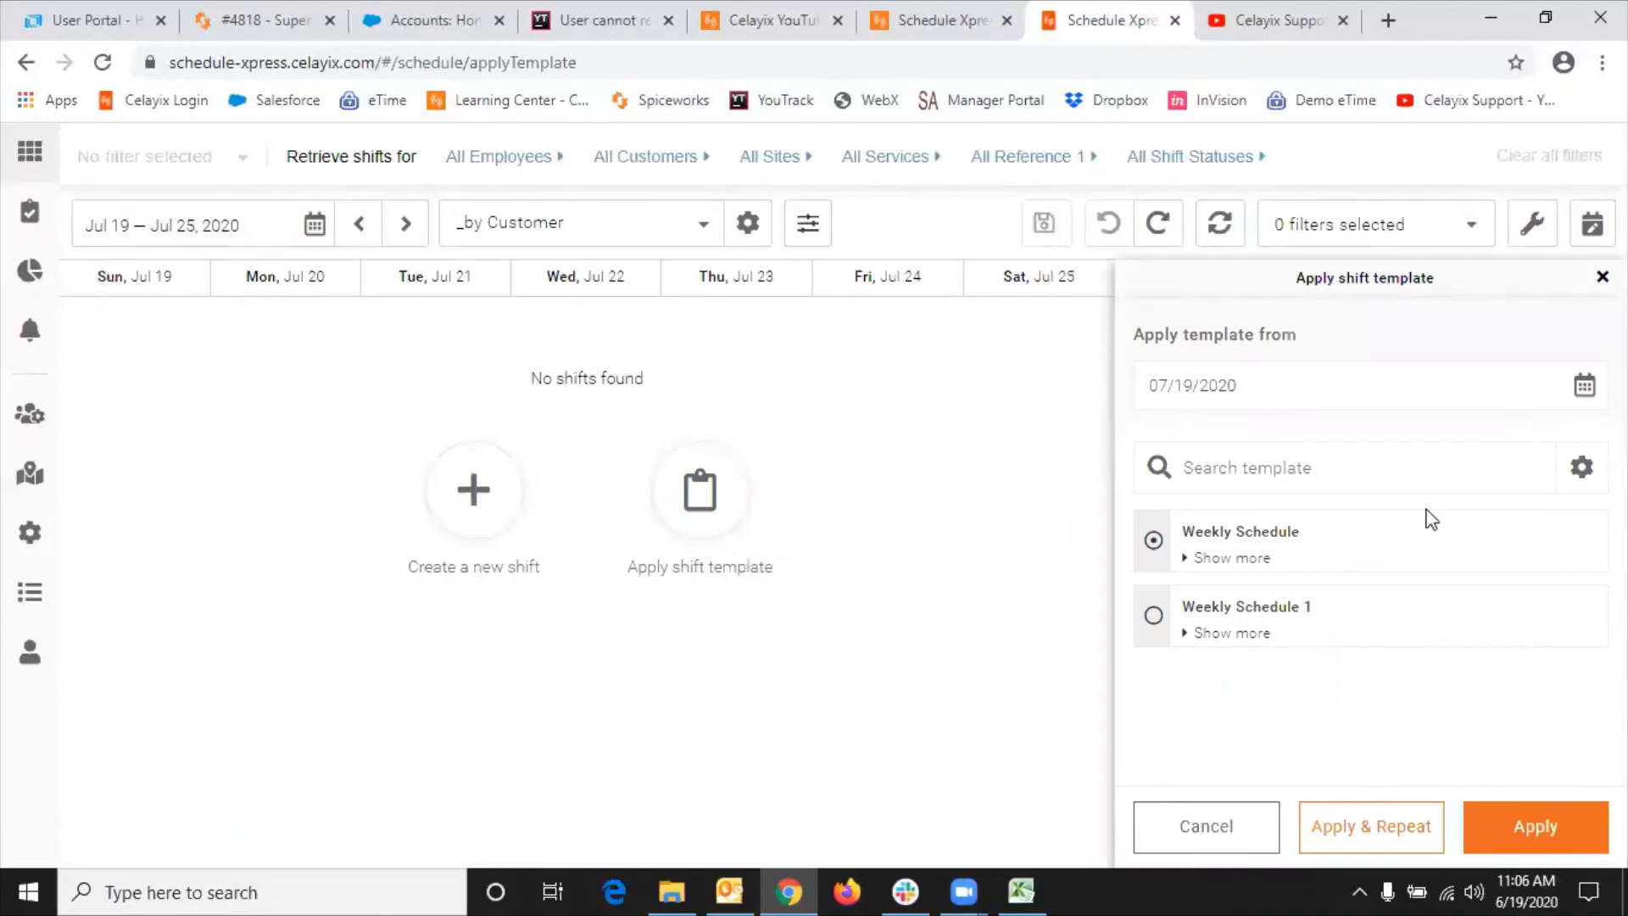
click(1153, 617)
click(1520, 829)
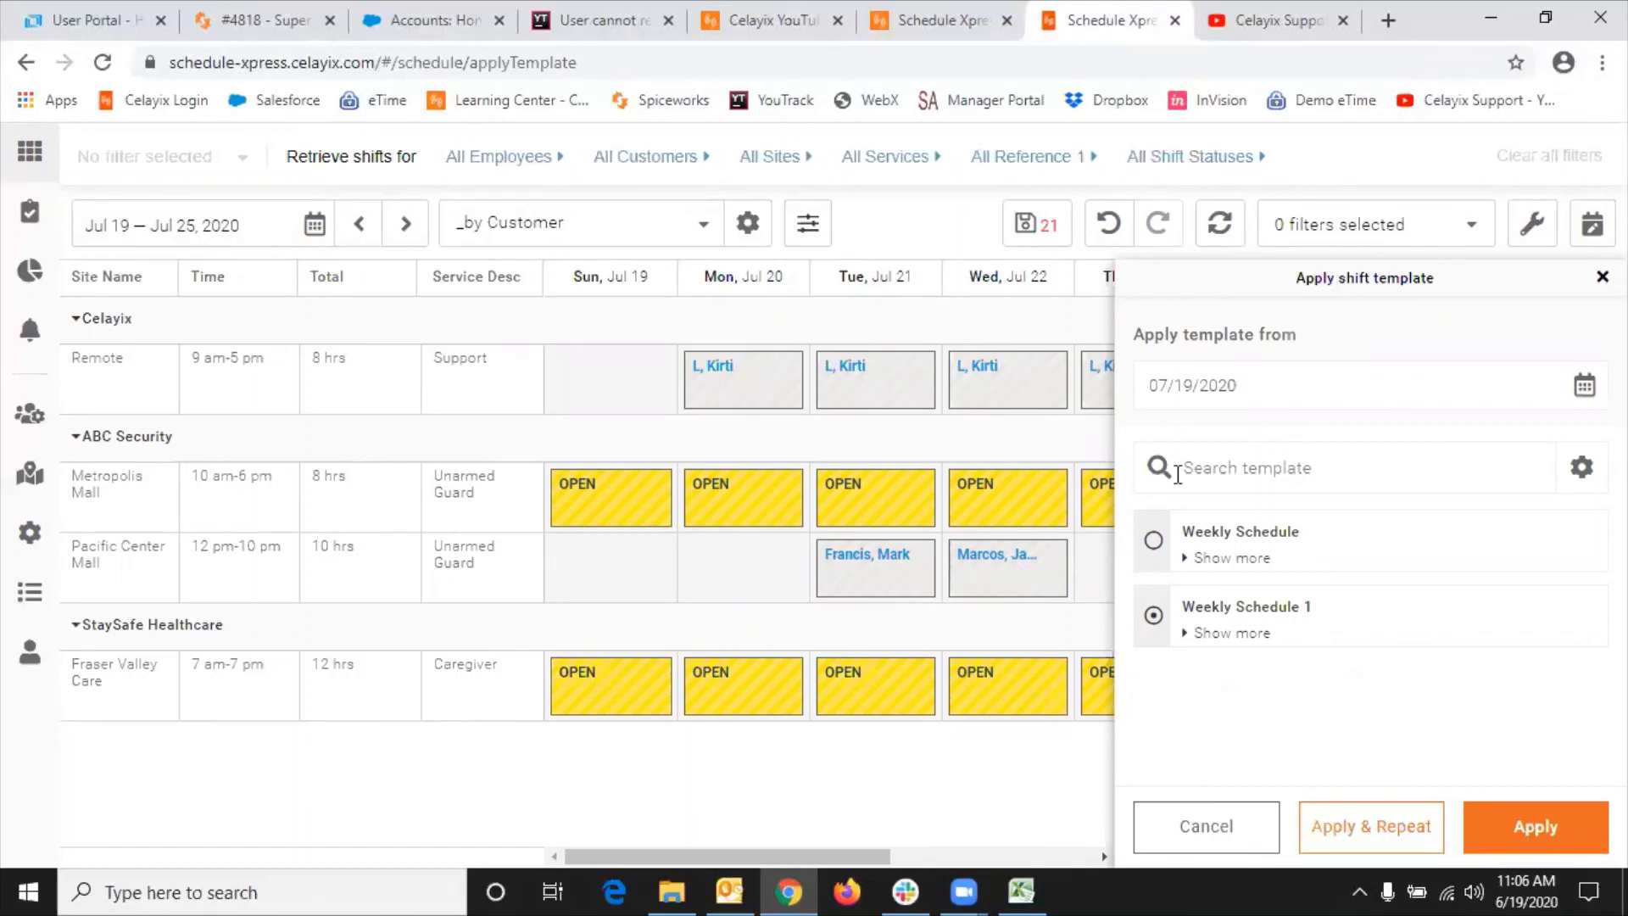
click(1553, 847)
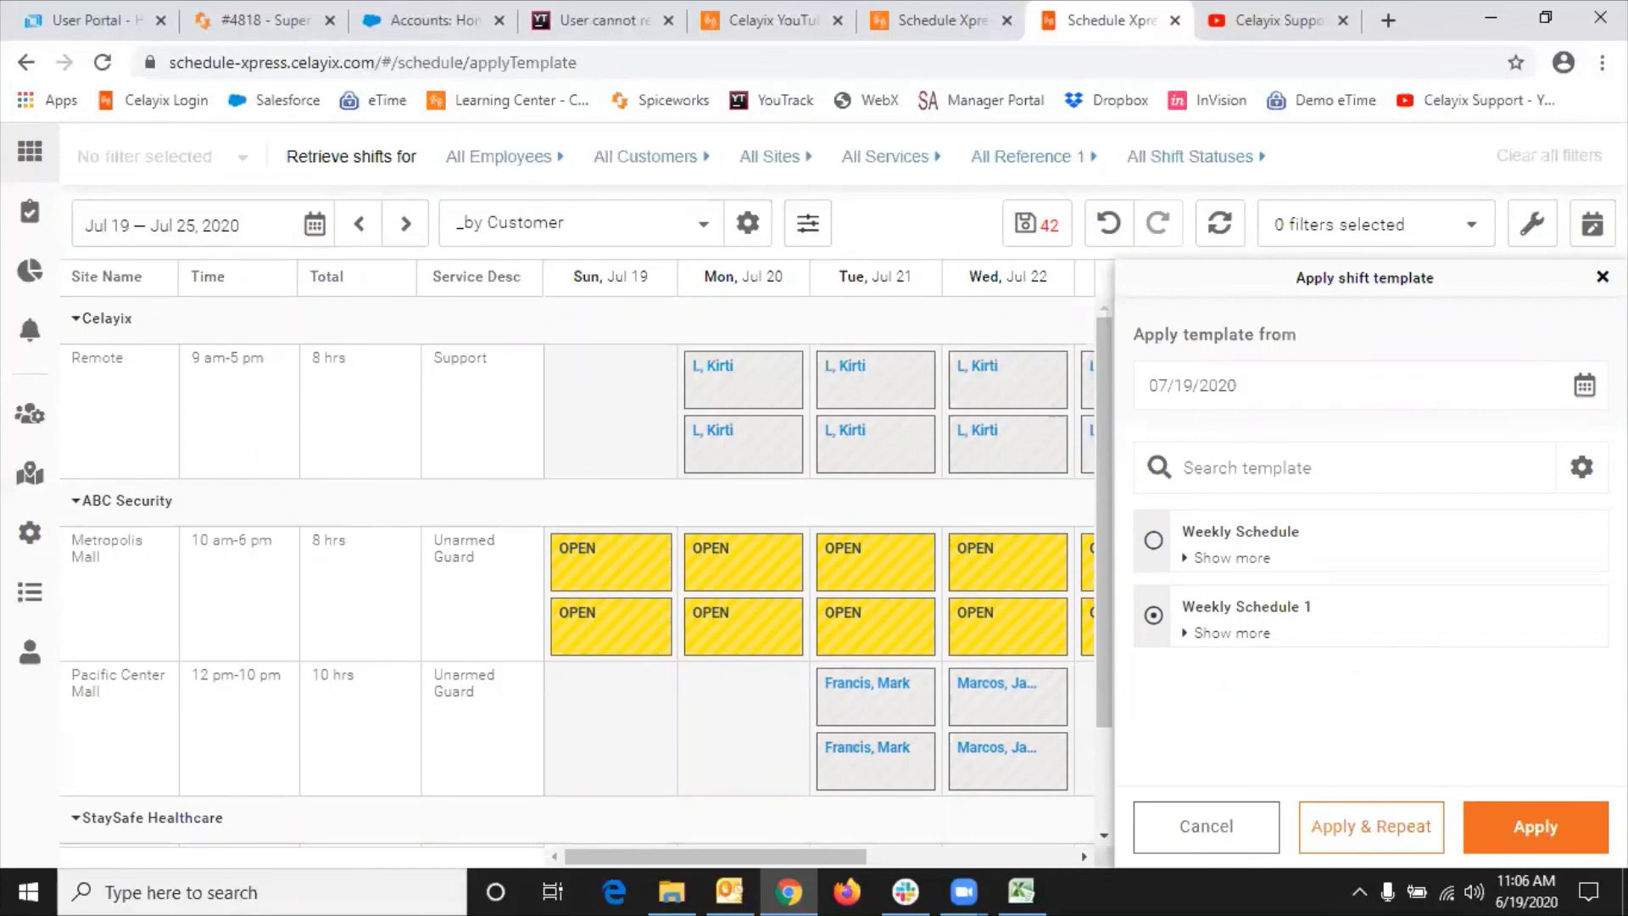
click(1602, 276)
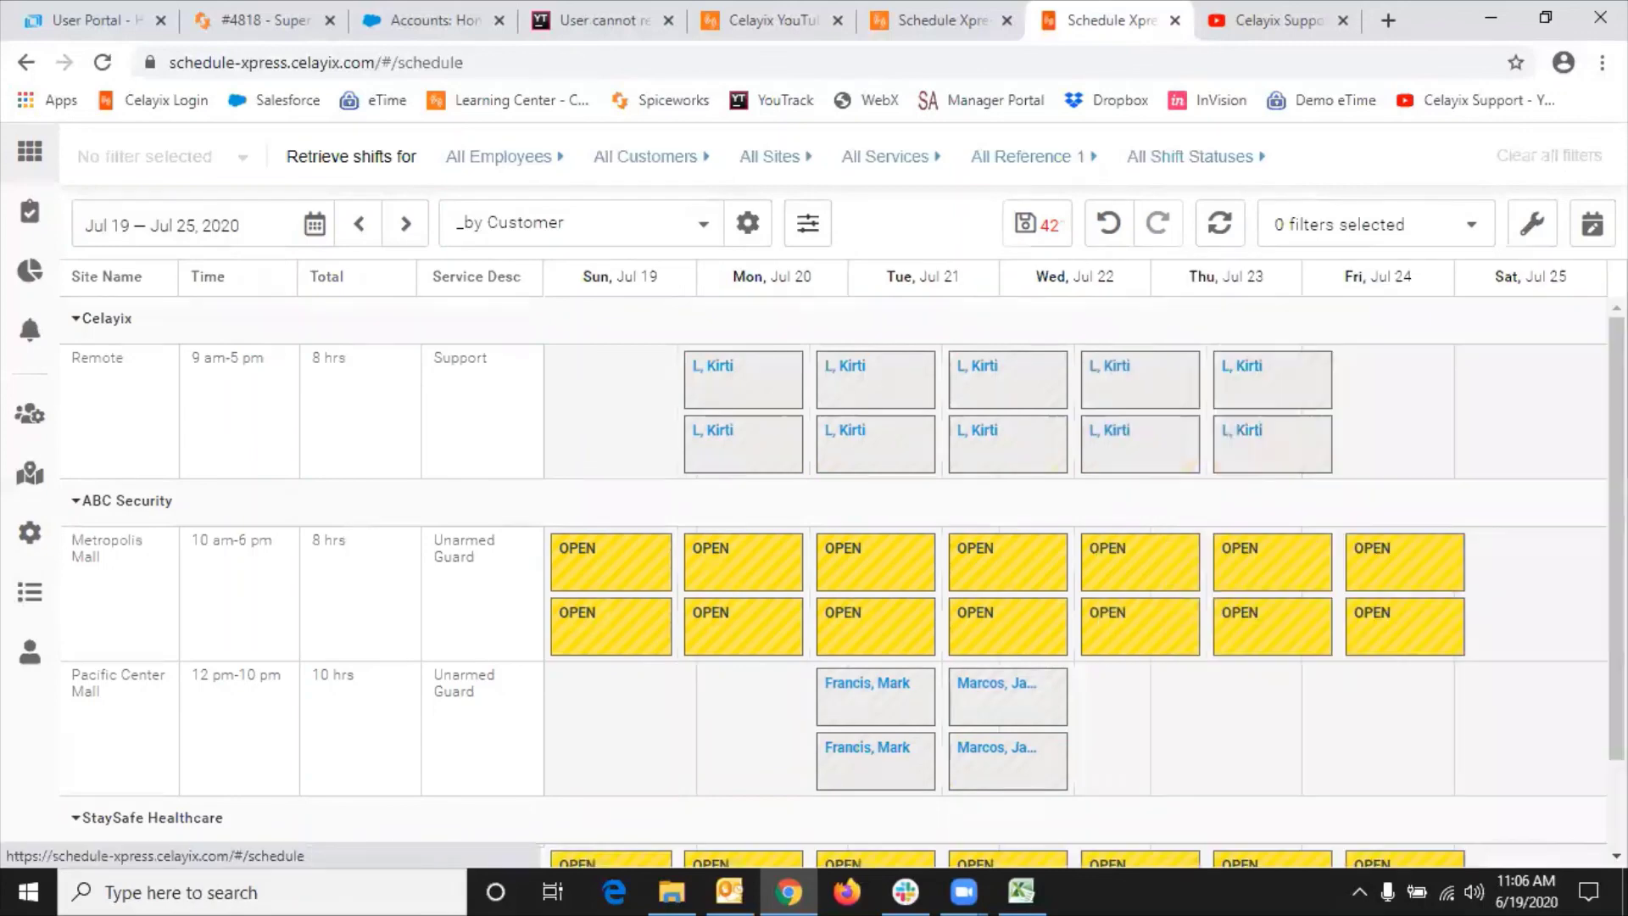
click(1100, 240)
click(1101, 240)
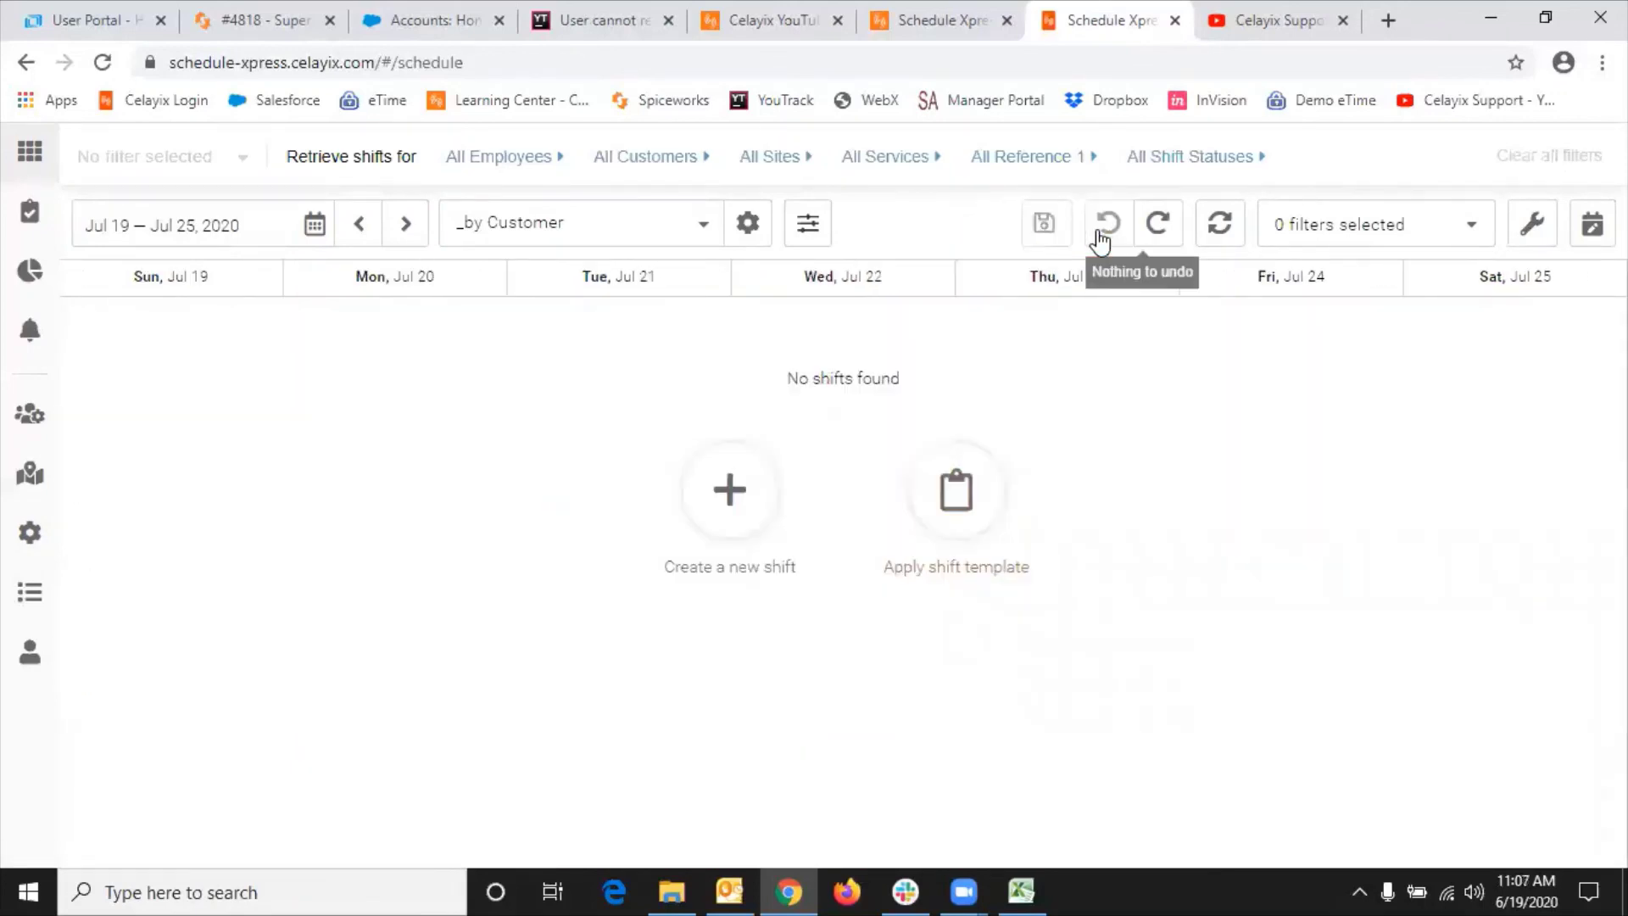